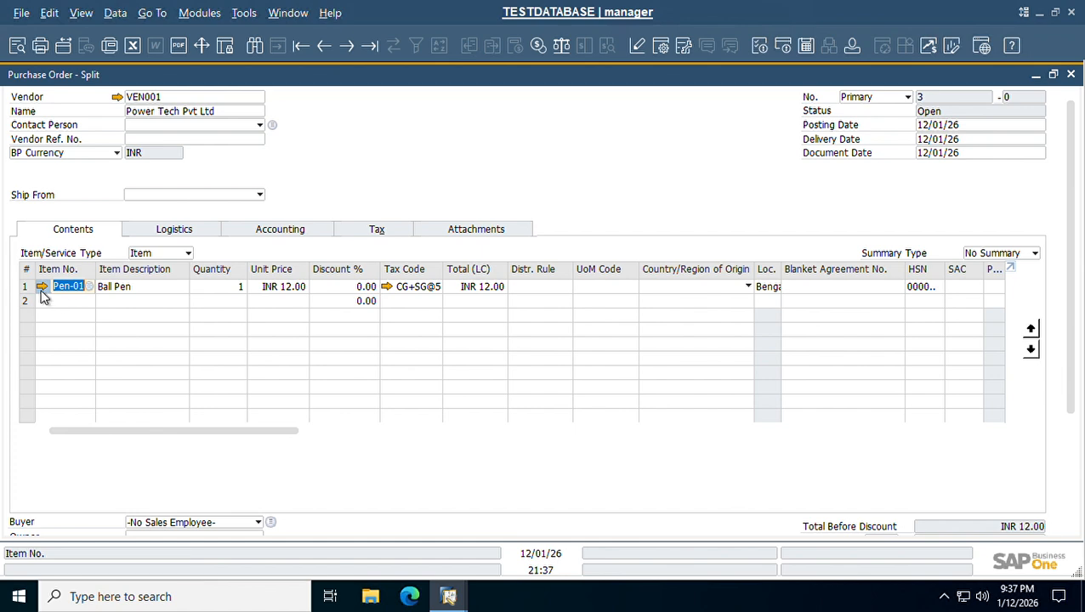
# Open the Ball Pen item's master data, compare its unit price under Price Lists 02, 03 and 04, and return to the purchase order
pyautogui.click(42, 287)
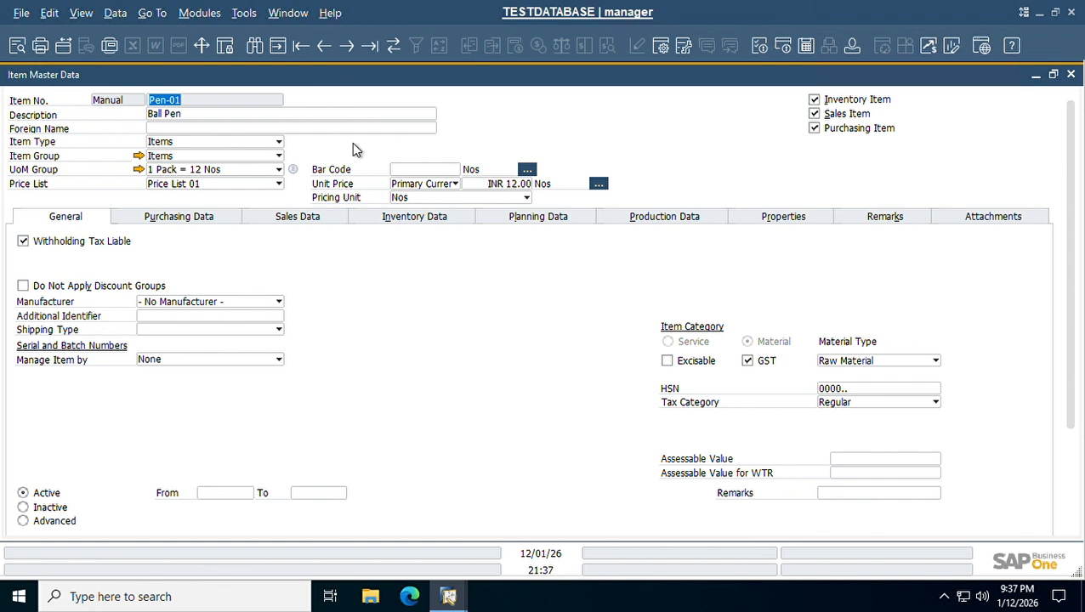
pyautogui.click(189, 184)
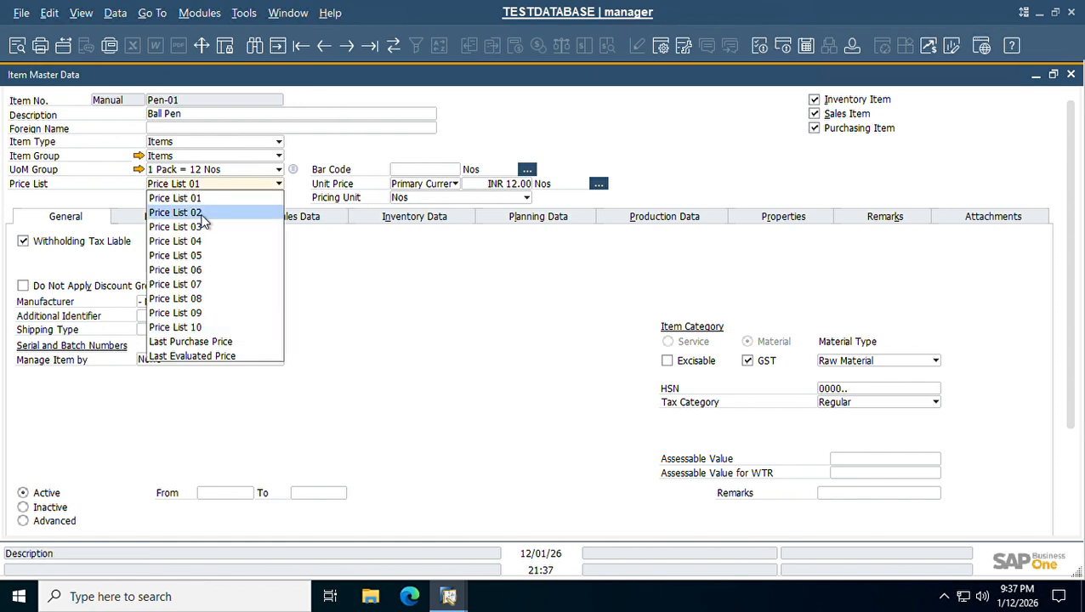
pyautogui.click(201, 216)
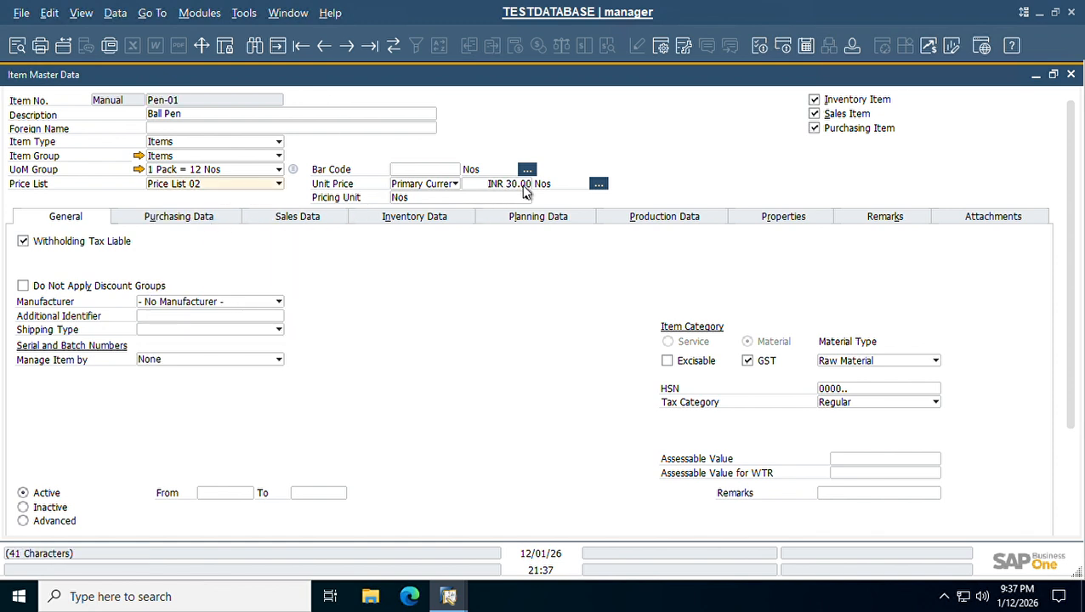
pyautogui.click(230, 188)
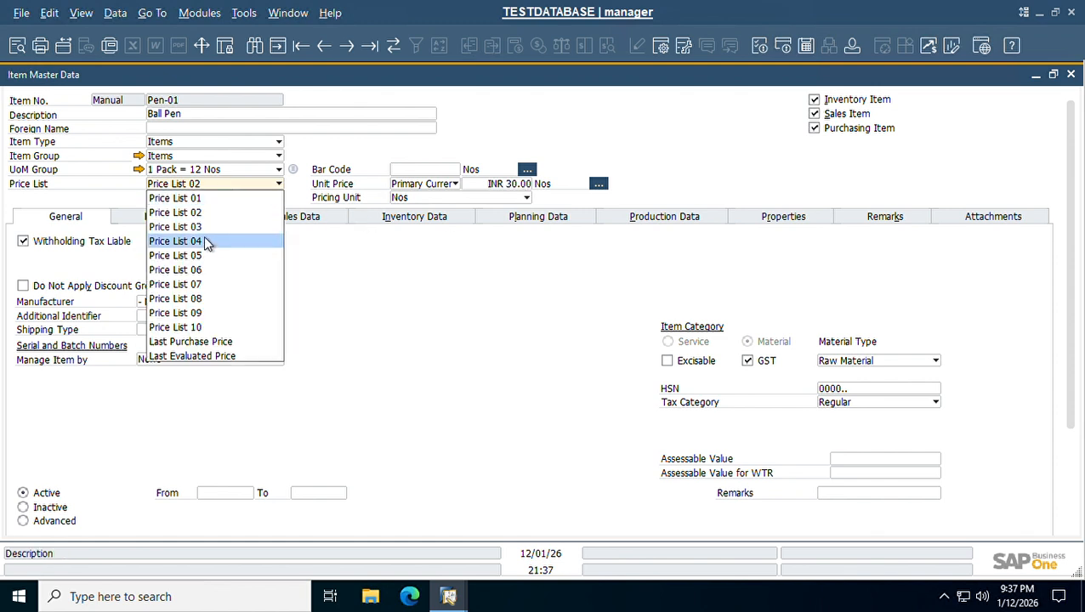
pyautogui.click(202, 237)
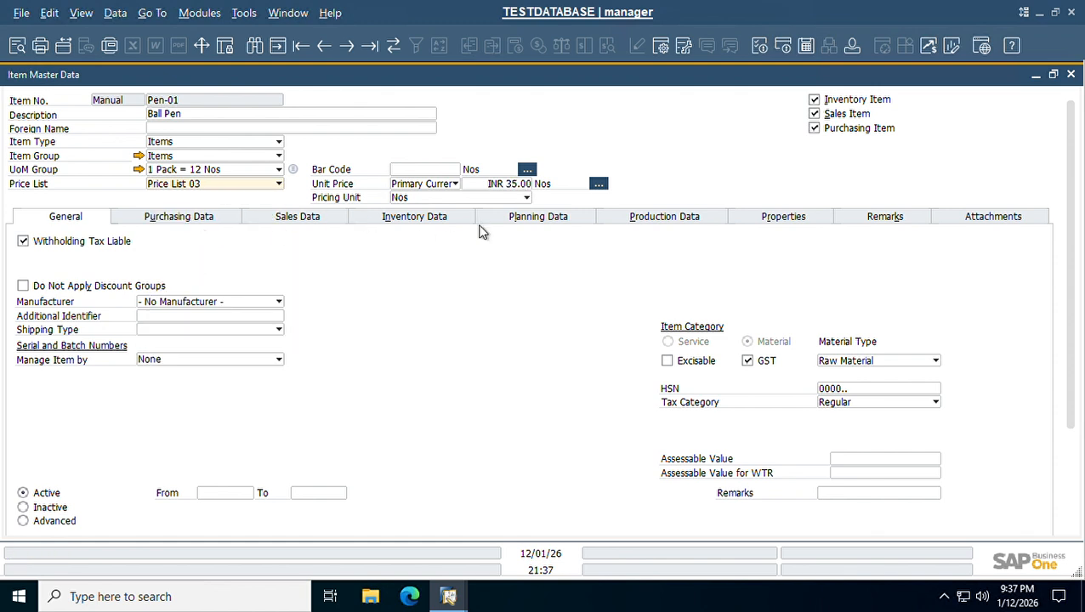
pyautogui.click(257, 186)
pyautogui.click(217, 242)
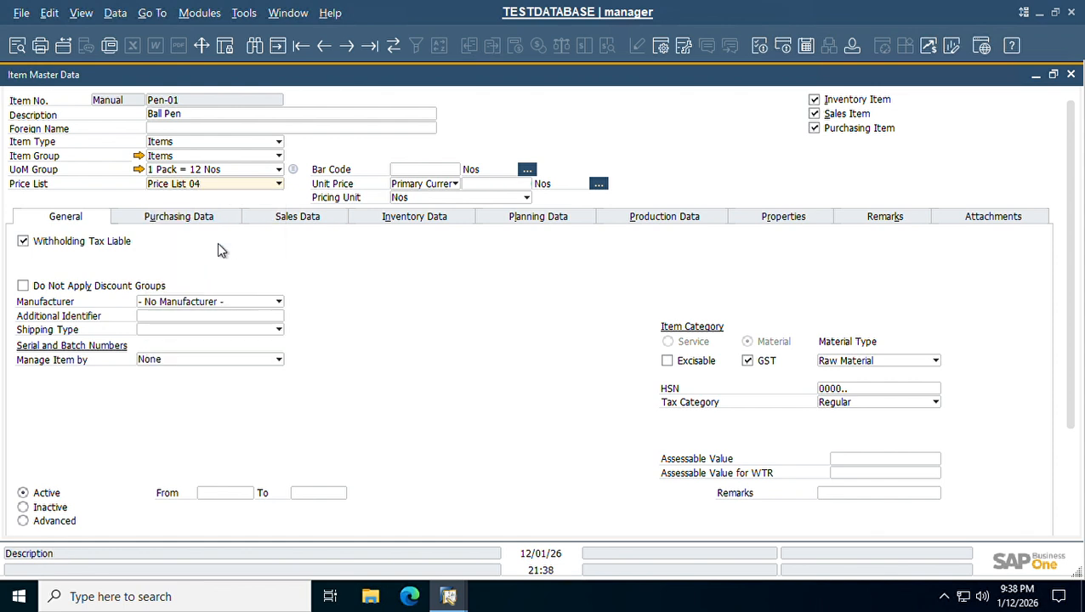
pyautogui.click(204, 186)
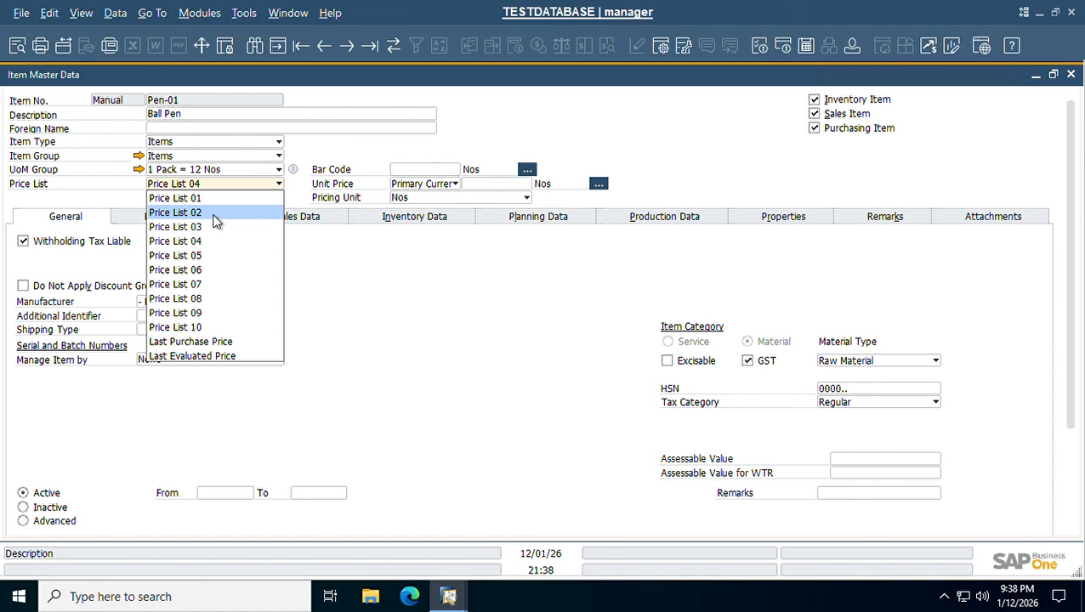
pyautogui.click(382, 274)
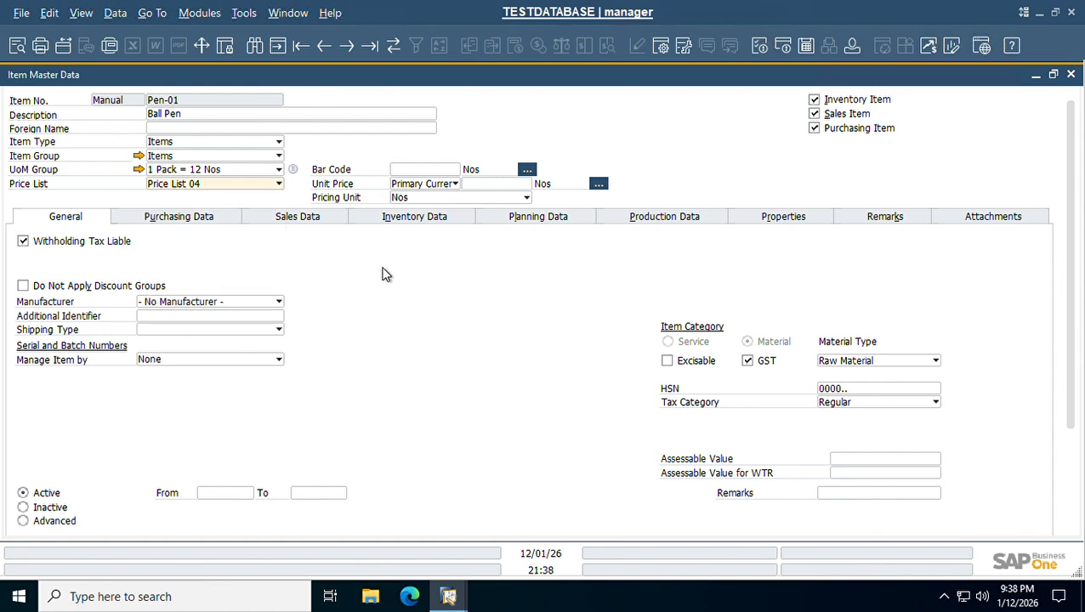
pyautogui.click(219, 185)
pyautogui.click(206, 226)
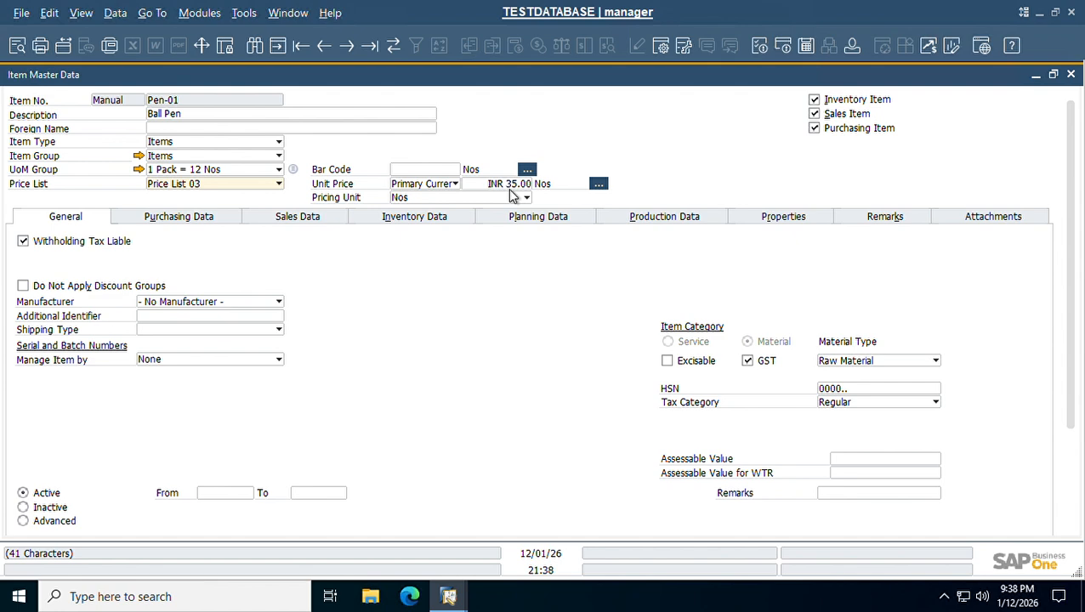
pyautogui.press('Escape')
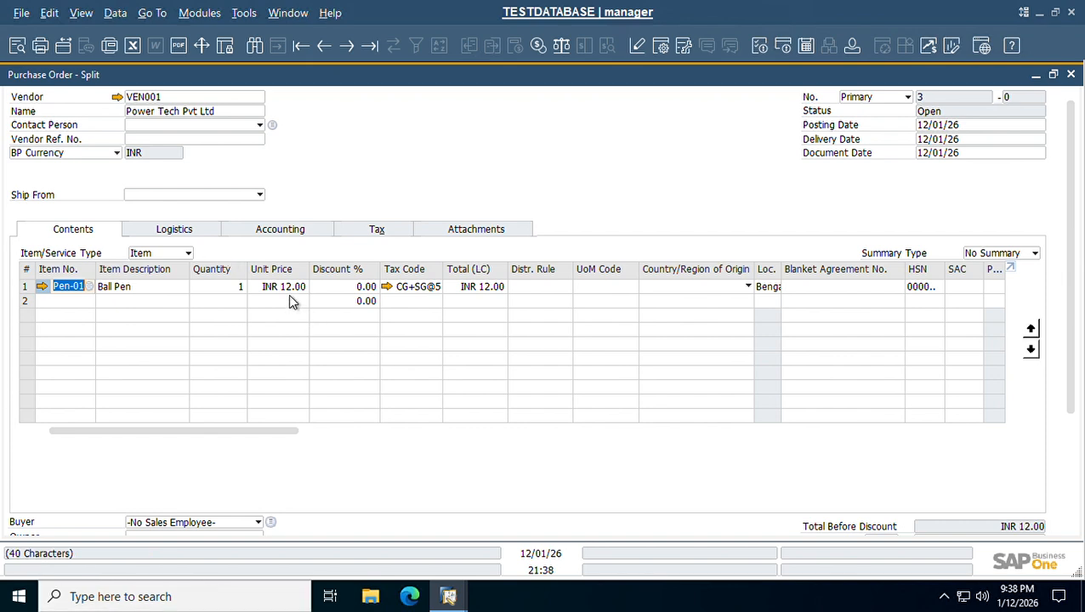
# Set the purchase order's default price list to Price List 02 in its form settings and update the existing rows with it
pyautogui.click(661, 50)
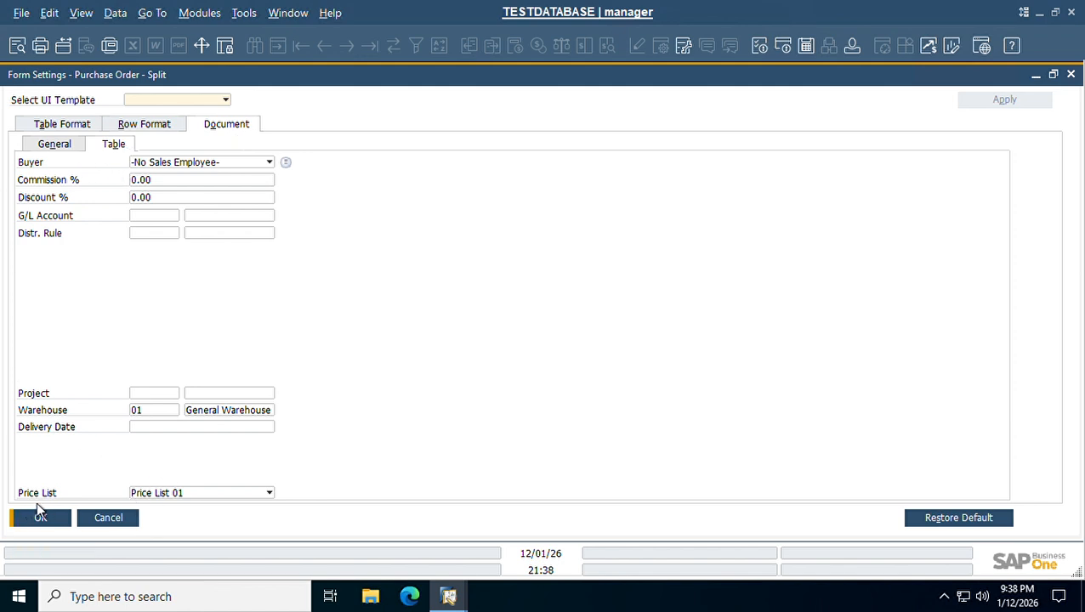
pyautogui.click(149, 496)
pyautogui.click(165, 338)
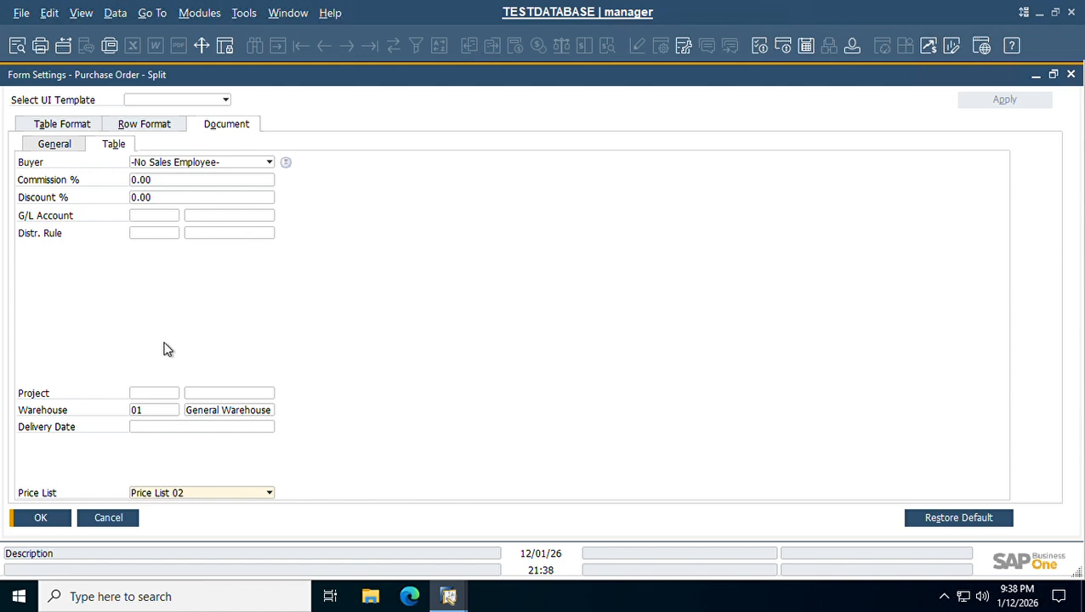
pyautogui.click(61, 520)
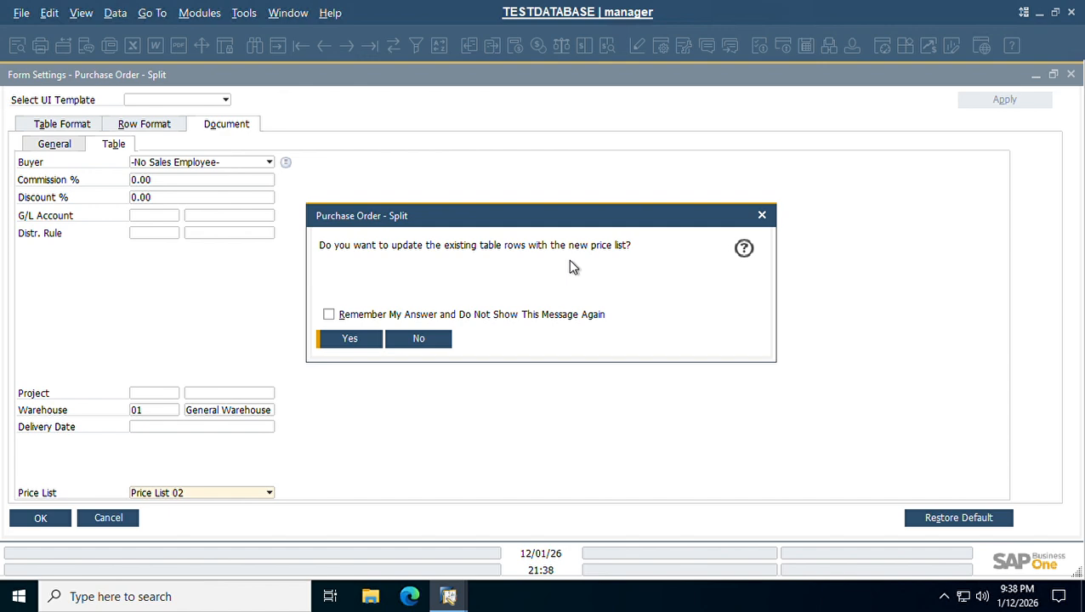
pyautogui.click(346, 343)
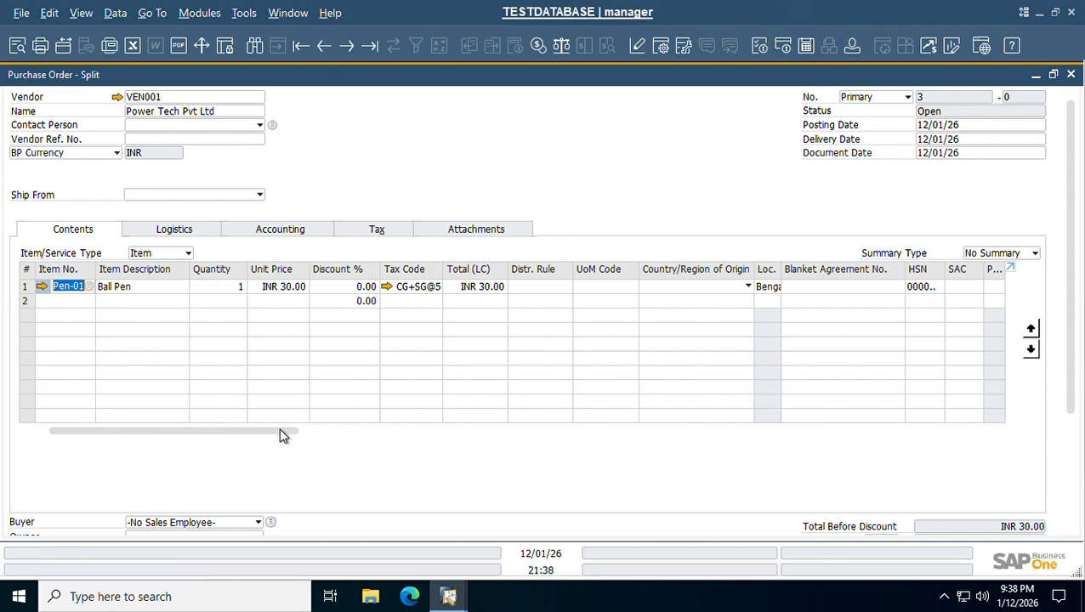
# Check the price list number and name assigned to the Ball Pen row in the purchase order
pyautogui.moveTo(280, 429); pyautogui.dragTo(305, 421)
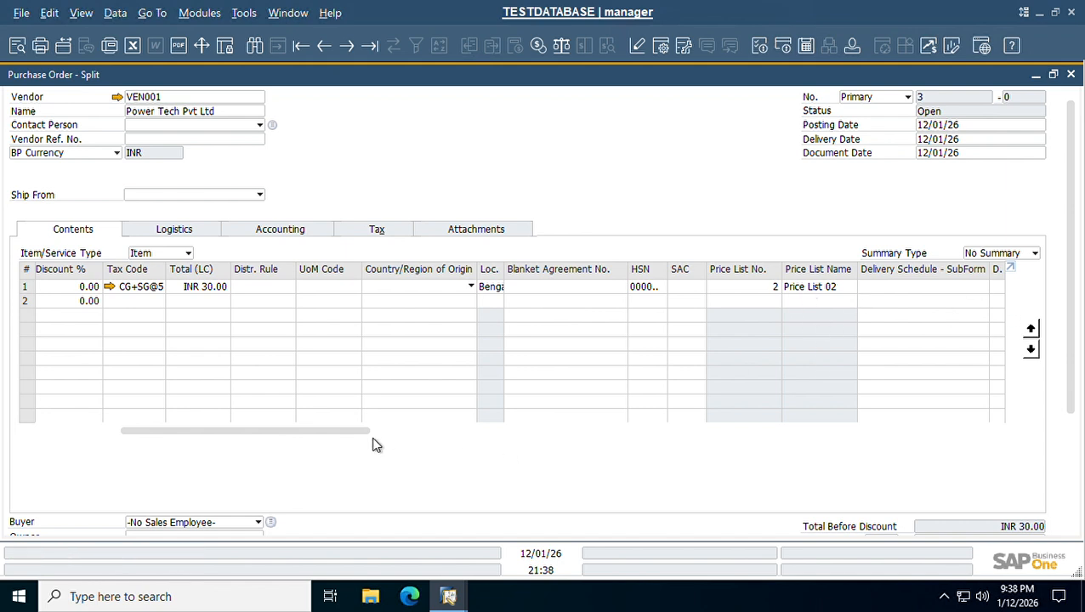
pyautogui.moveTo(375, 439); pyautogui.dragTo(228, 443)
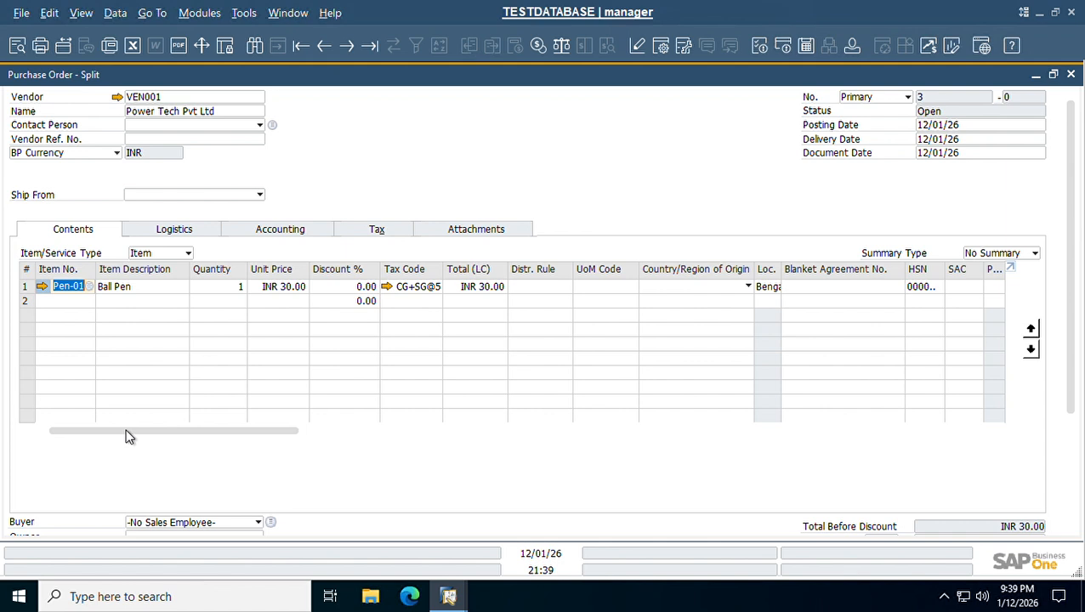
pyautogui.click(216, 116)
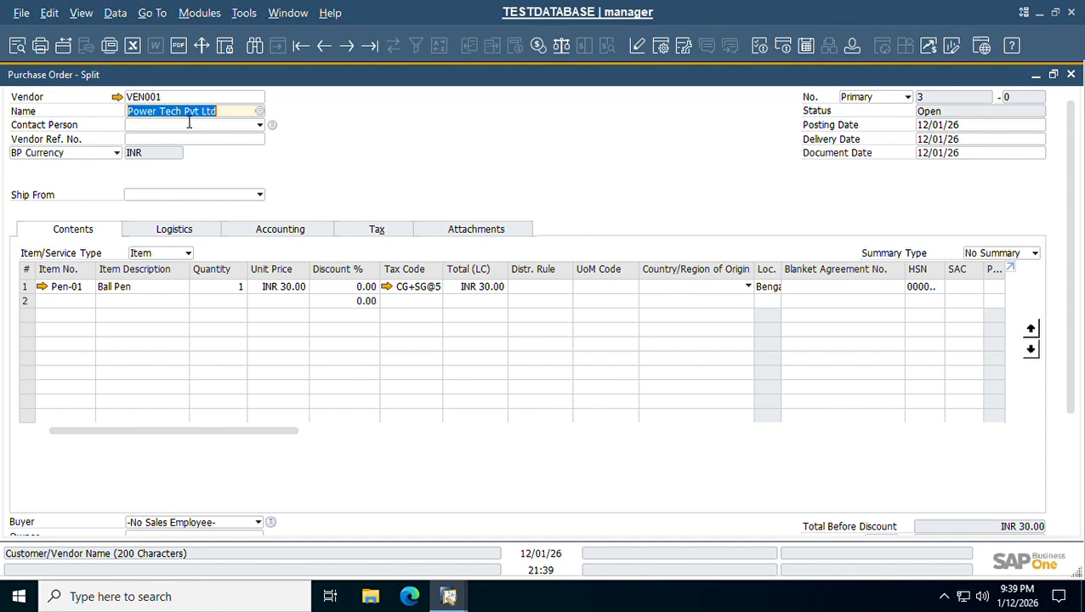
pyautogui.click(26, 290)
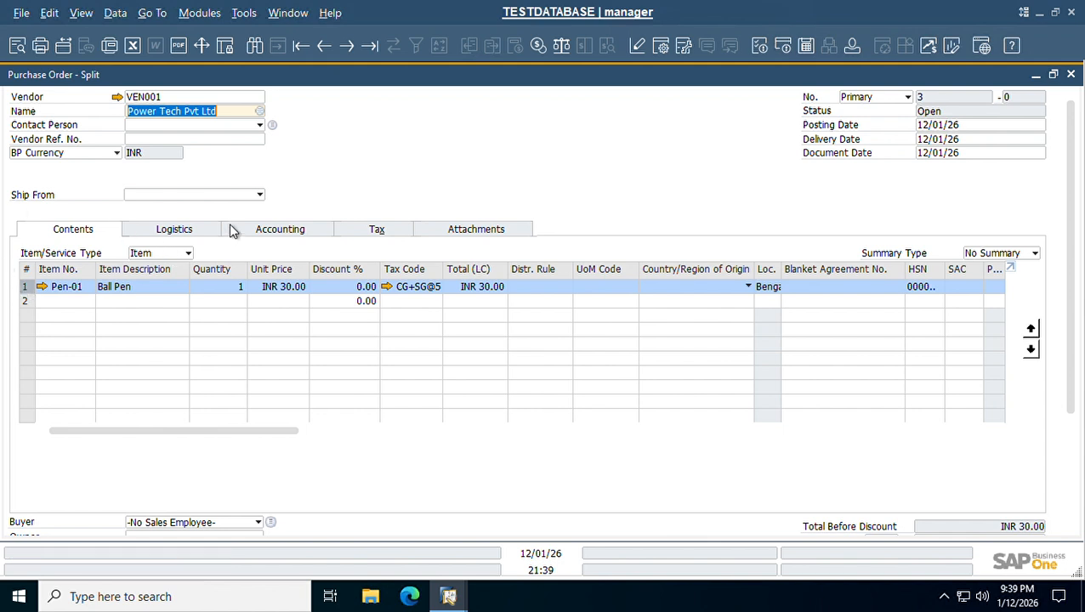
# Close the purchase order without saving and open Special Prices for Business Partners at full size
pyautogui.click(1072, 77)
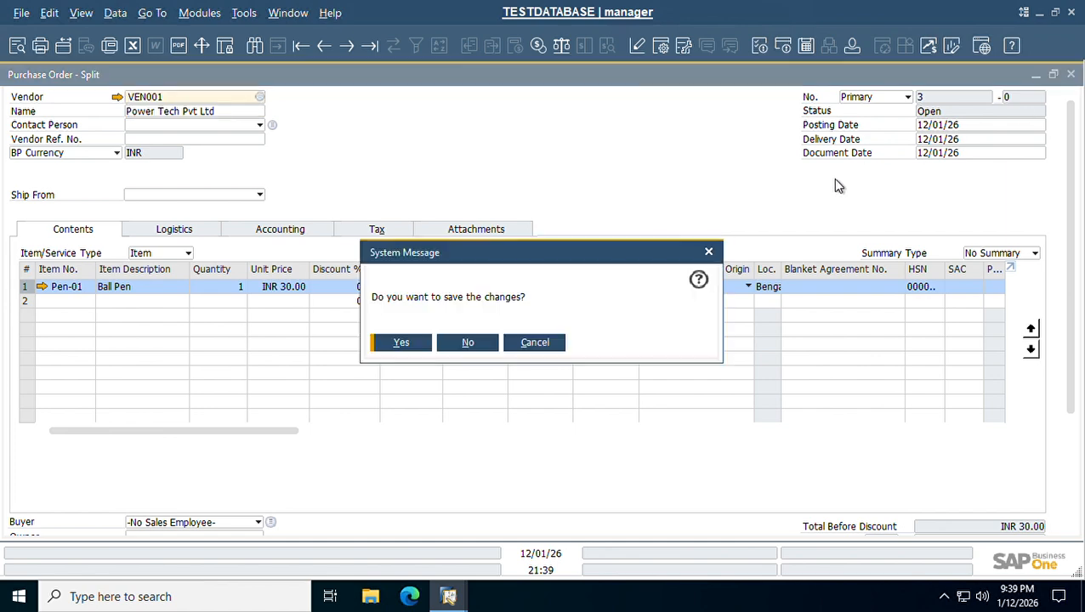
pyautogui.click(482, 347)
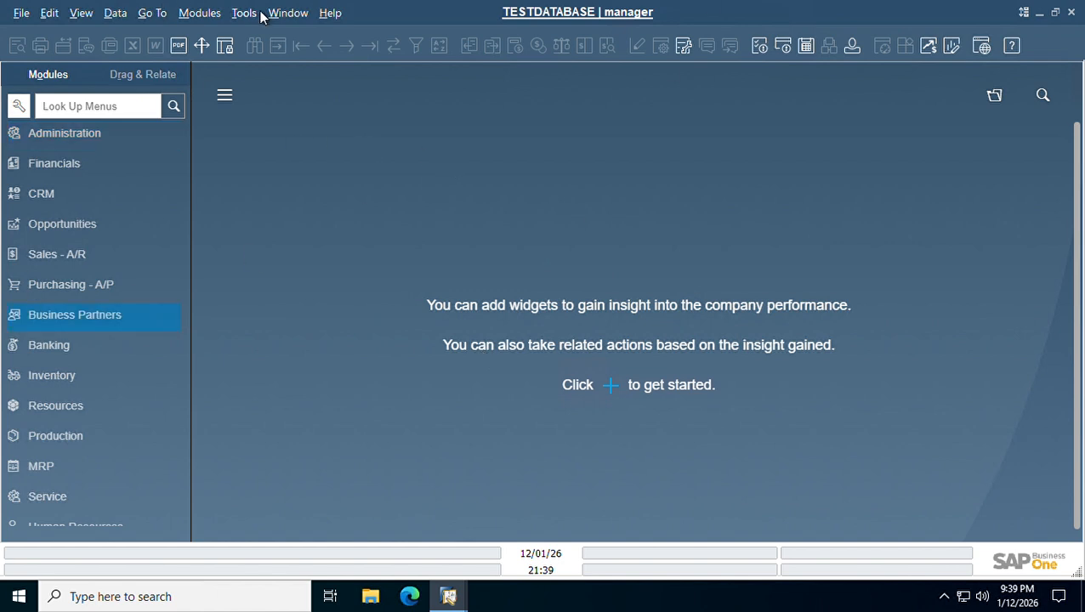
pyautogui.click(205, 22)
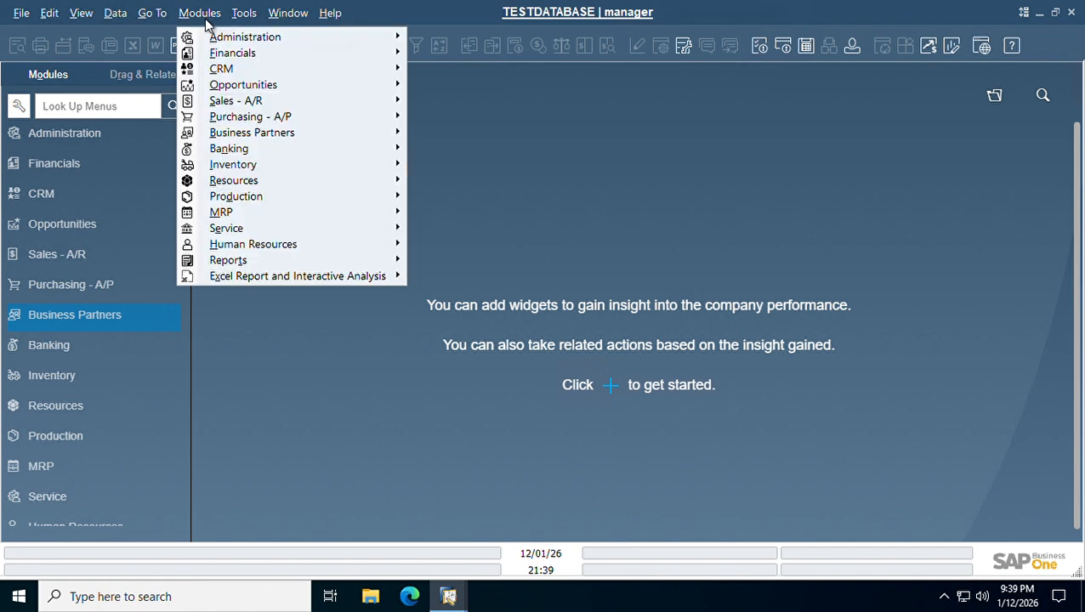
pyautogui.moveTo(262, 163)
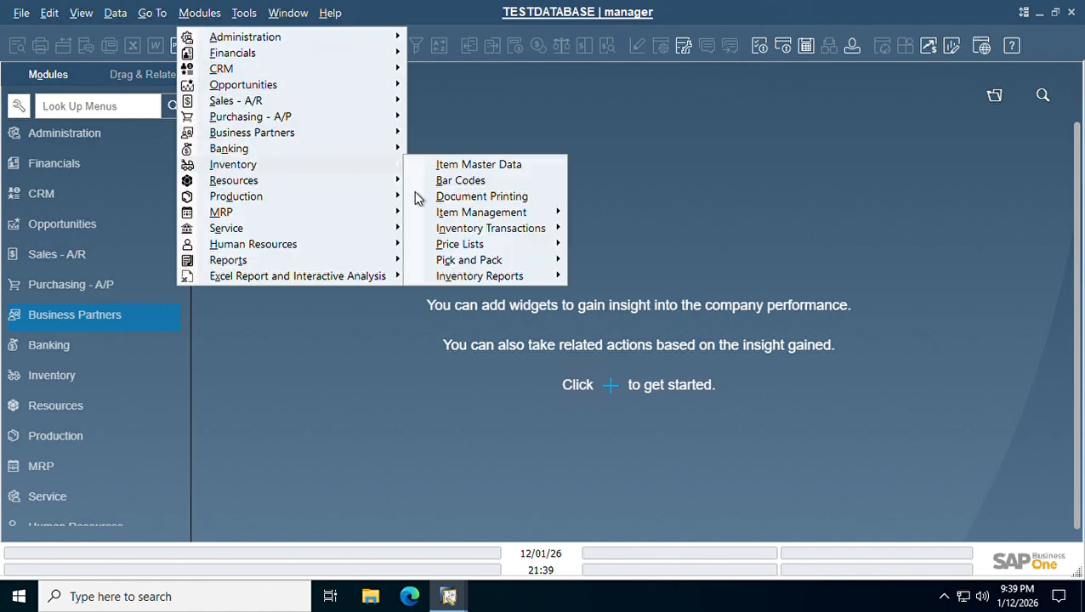
pyautogui.moveTo(469, 245)
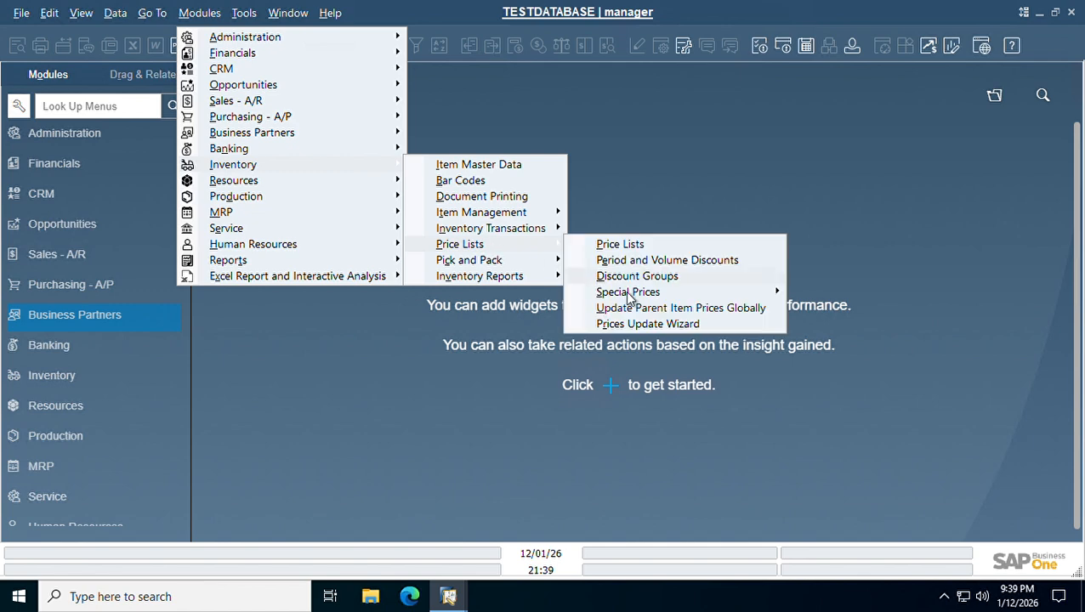
pyautogui.moveTo(644, 297)
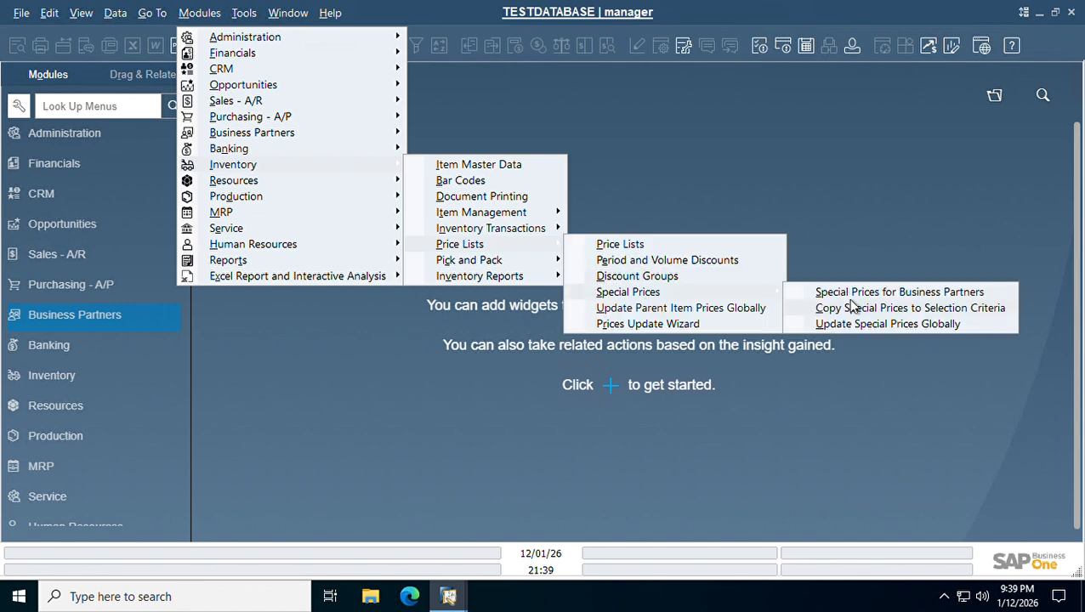
pyautogui.click(907, 299)
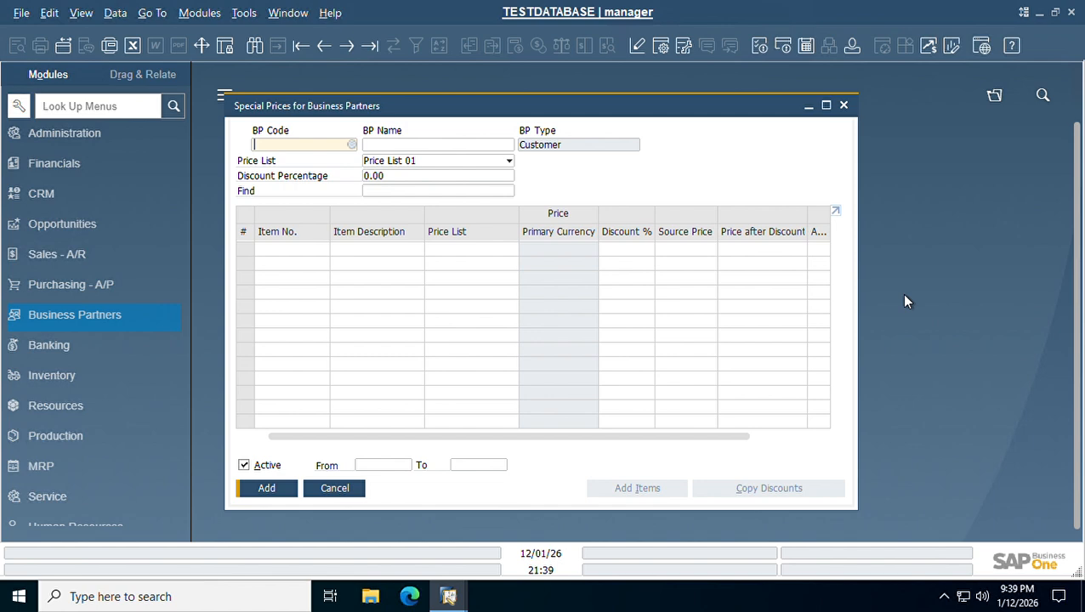
pyautogui.click(826, 107)
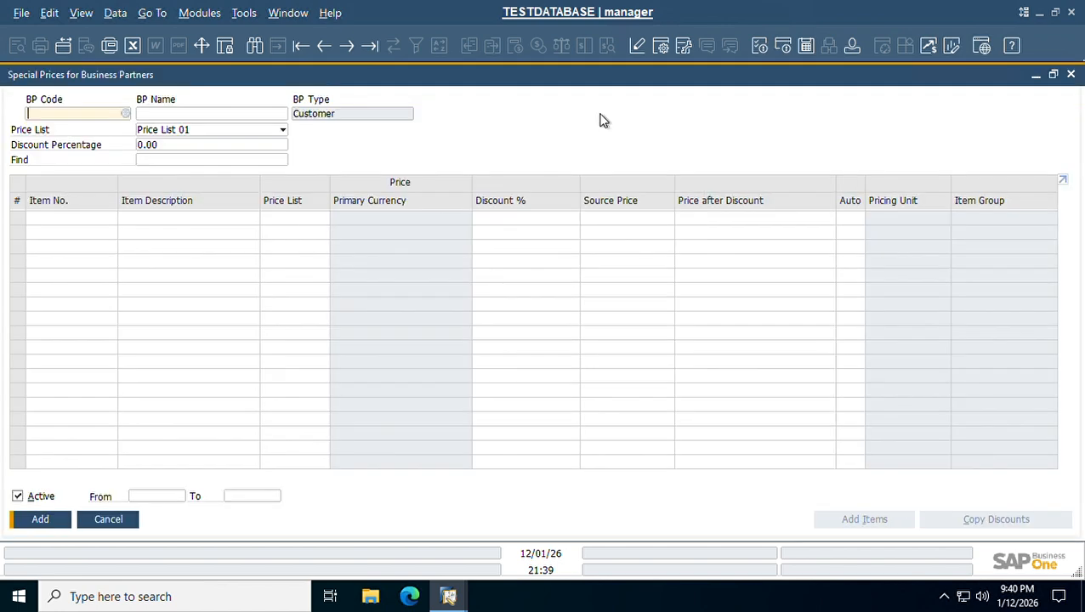
# Load the special prices of vendor Power Tech Pvt Ltd and check the prices of the items already listed
pyautogui.click(127, 116)
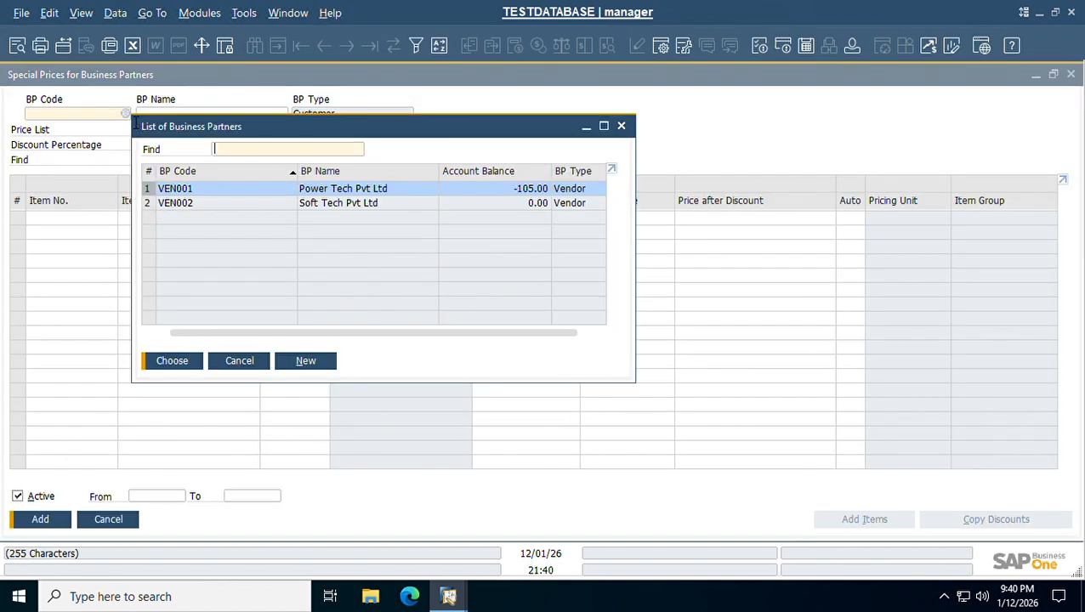
pyautogui.doubleClick(366, 191)
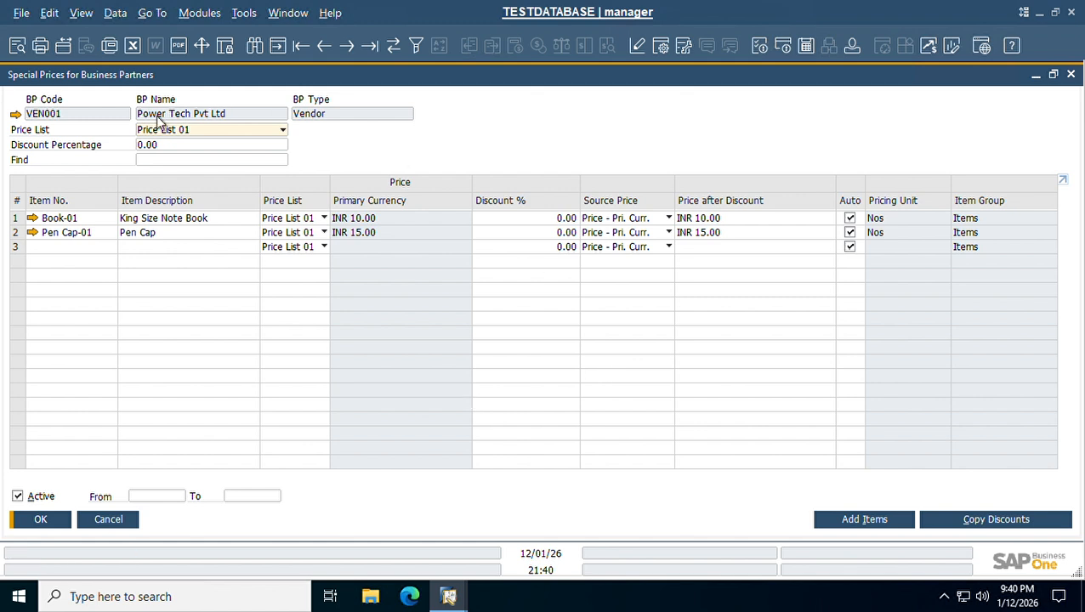
pyautogui.click(63, 223)
pyautogui.click(77, 234)
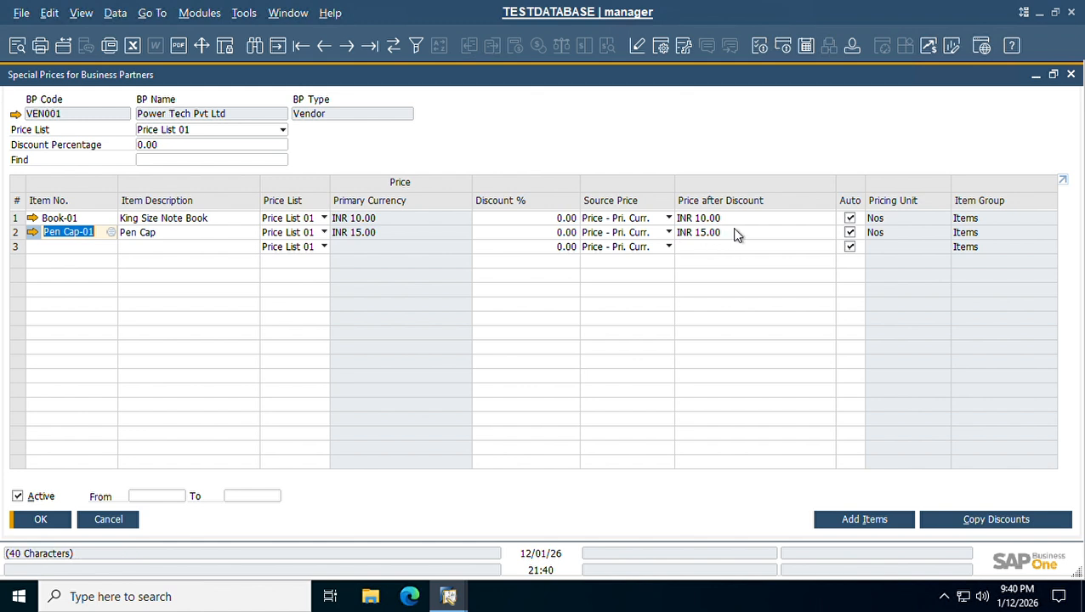
pyautogui.click(773, 229)
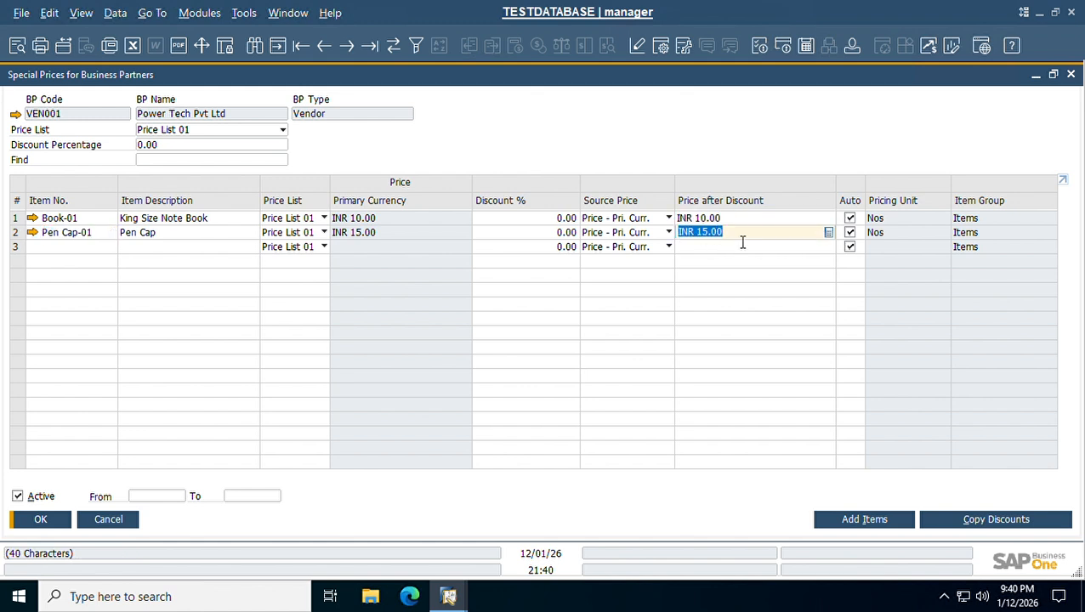
# Add item Pen-01 (Ball Pen) to the vendor's special prices and leave the special prices active
pyautogui.click(69, 252)
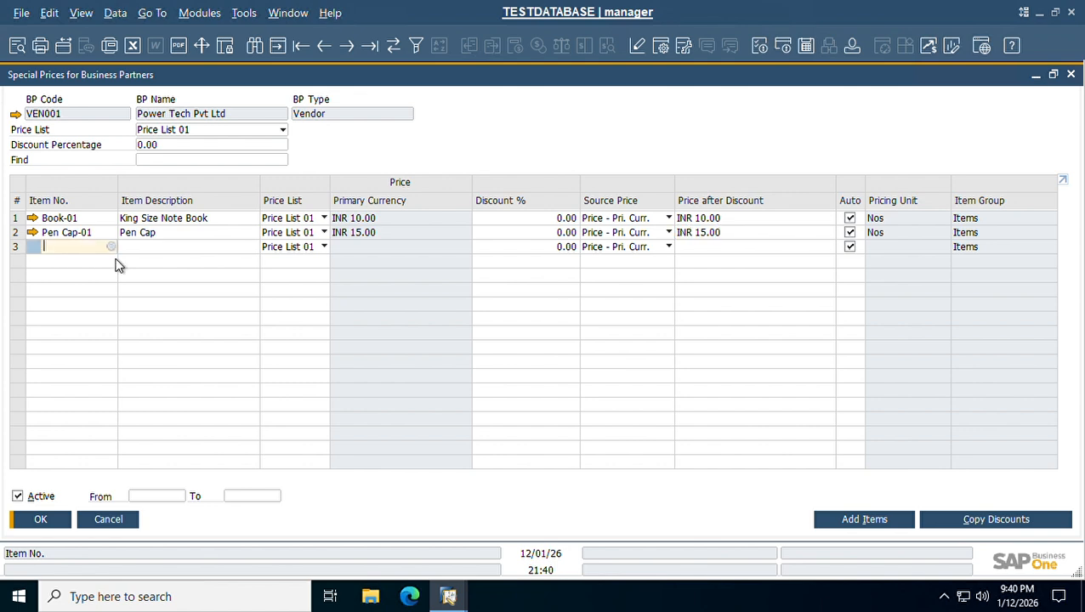
pyautogui.click(111, 248)
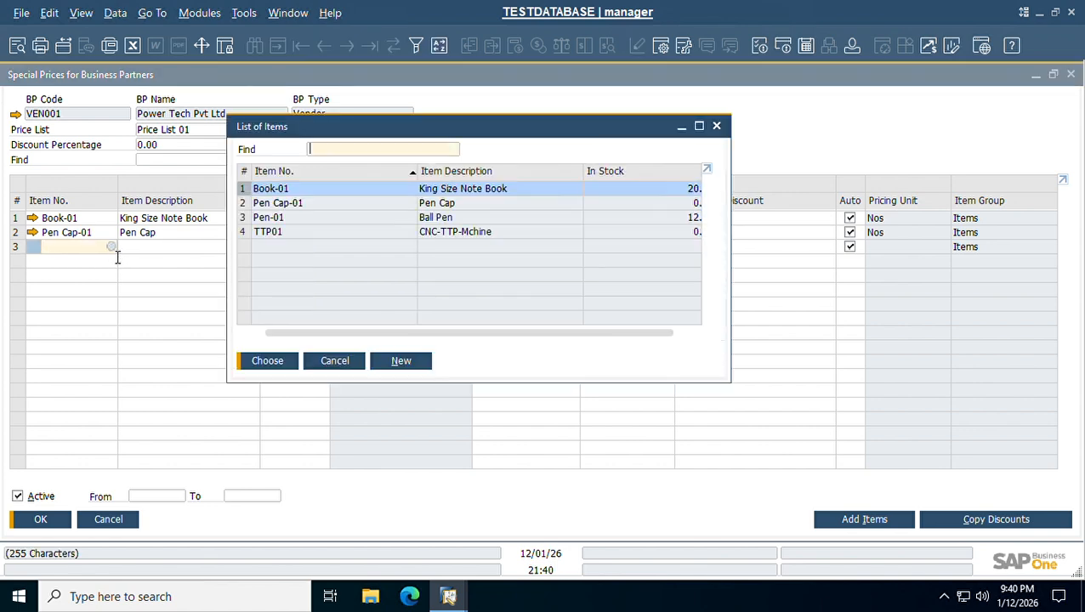
pyautogui.doubleClick(301, 217)
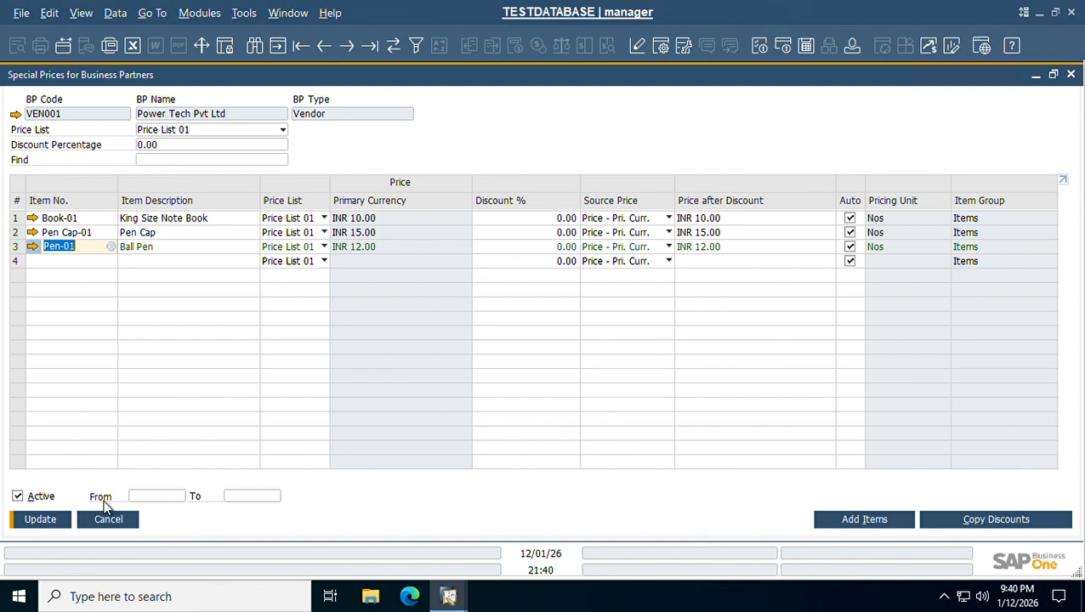
pyautogui.click(23, 500)
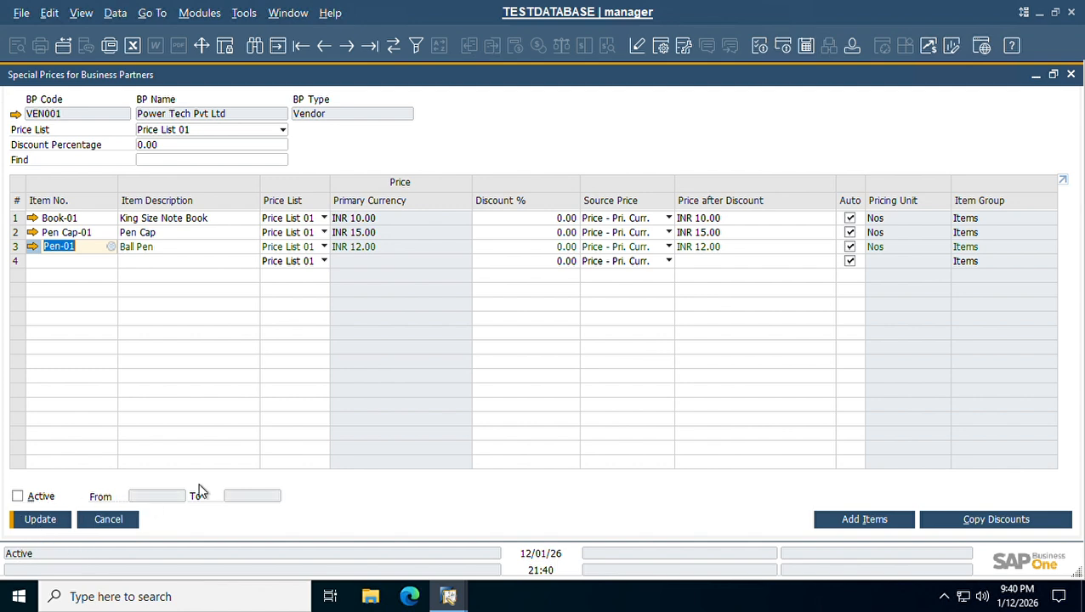
pyautogui.click(22, 498)
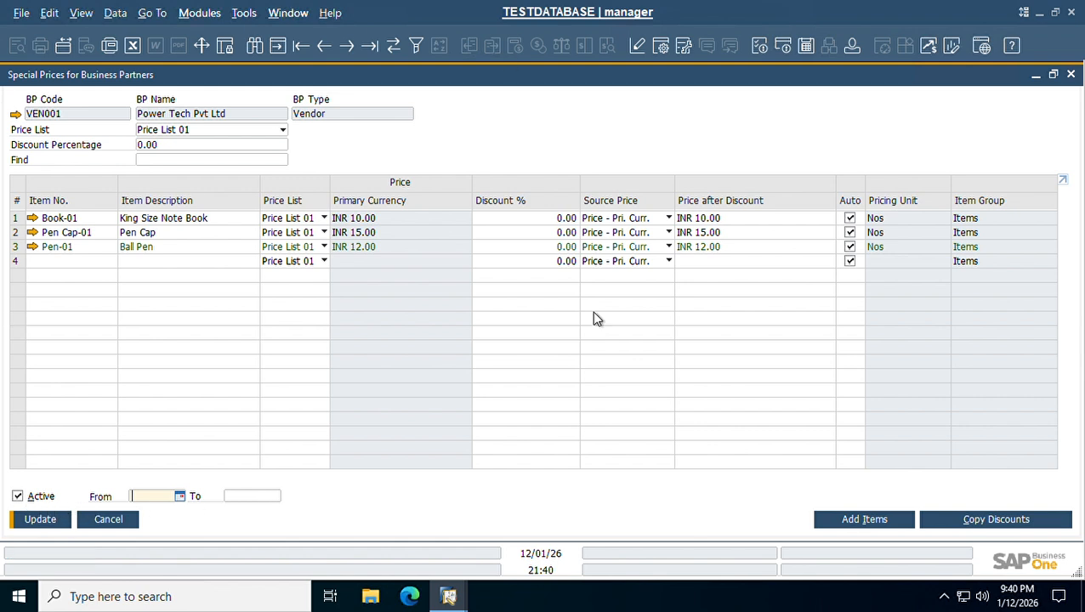
# Save the vendor's special prices with Active cleared, and mark them as active again
pyautogui.click(20, 497)
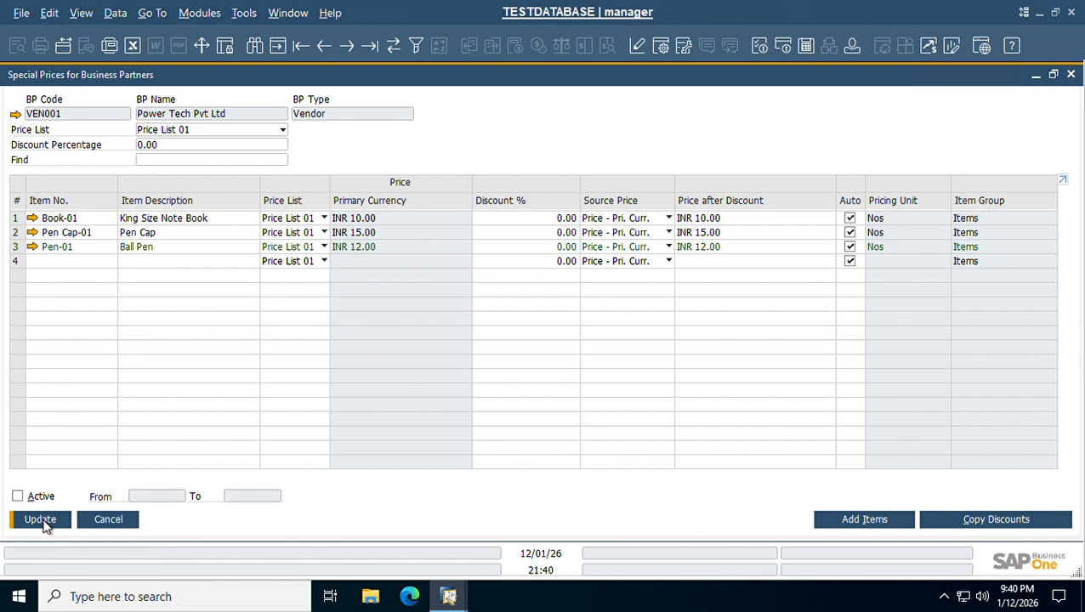
pyautogui.click(40, 520)
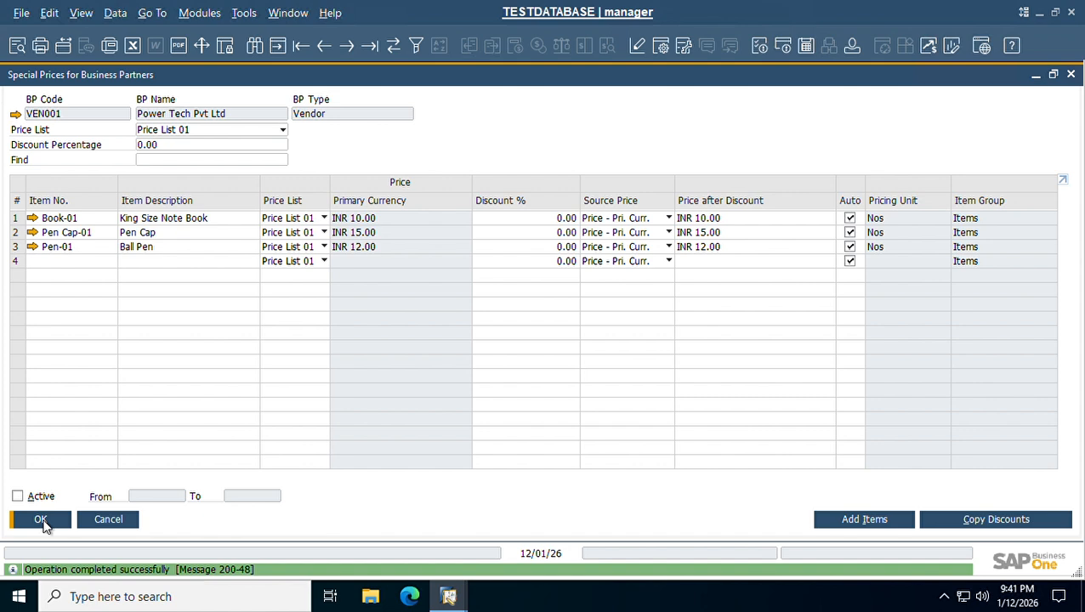
pyautogui.click(17, 496)
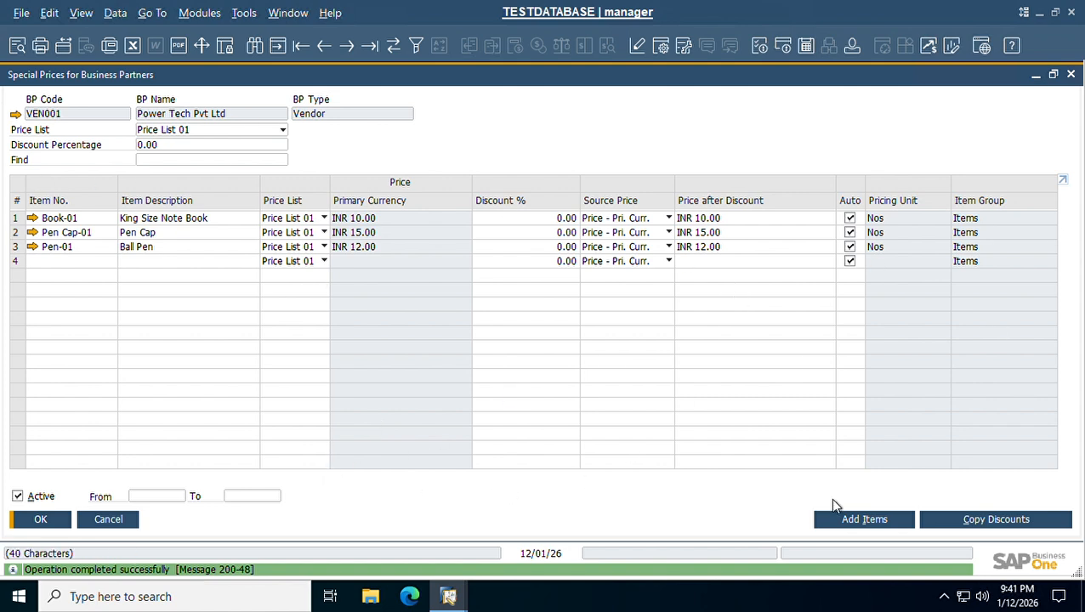
# Add item TTP01 to the vendor's special prices by selecting items with the code range from TTP01 to TTP01
pyautogui.click(854, 523)
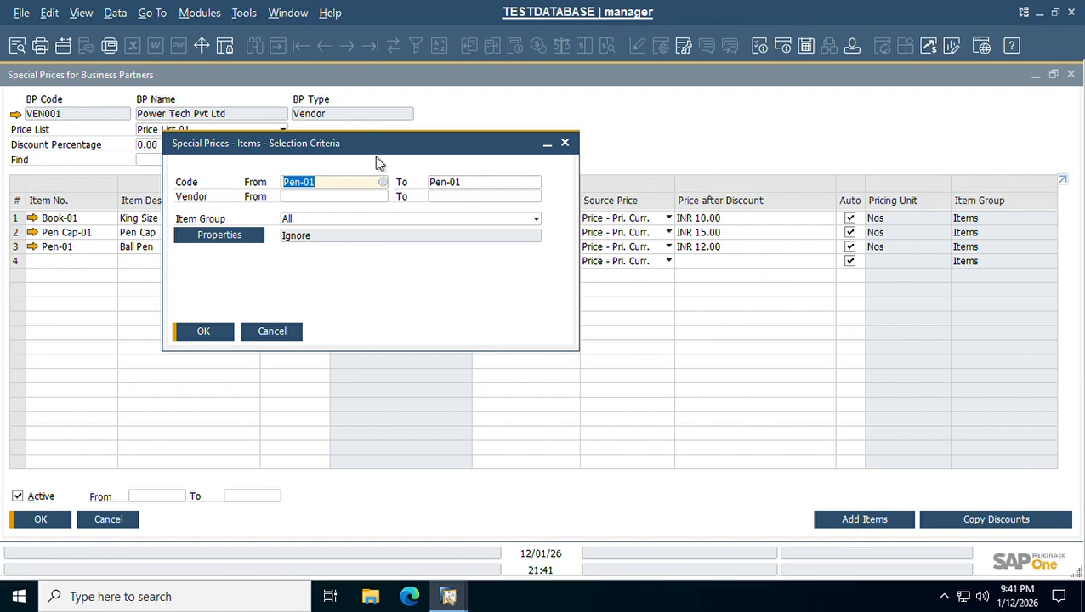
pyautogui.press('BackSpace')
pyautogui.click(381, 182)
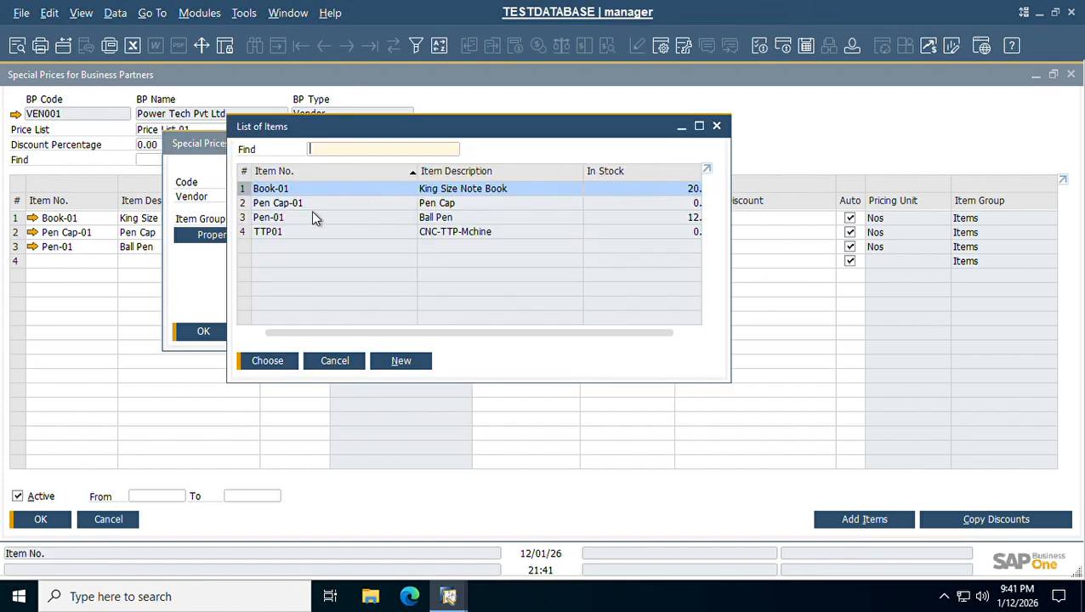
pyautogui.press('Down')
pyautogui.press('Down')
pyautogui.press('Down')
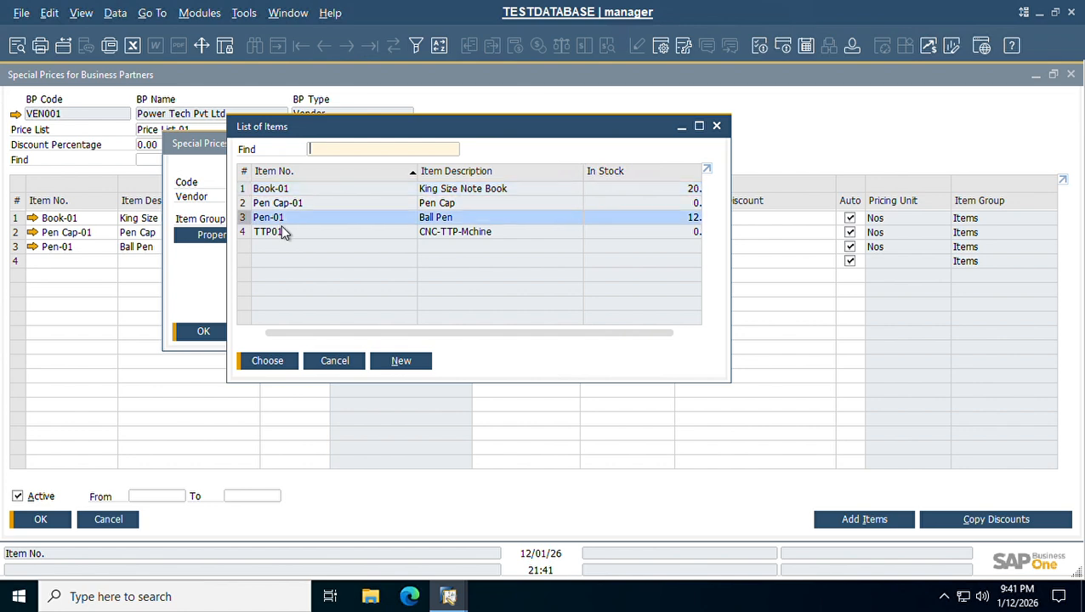
pyautogui.click(267, 360)
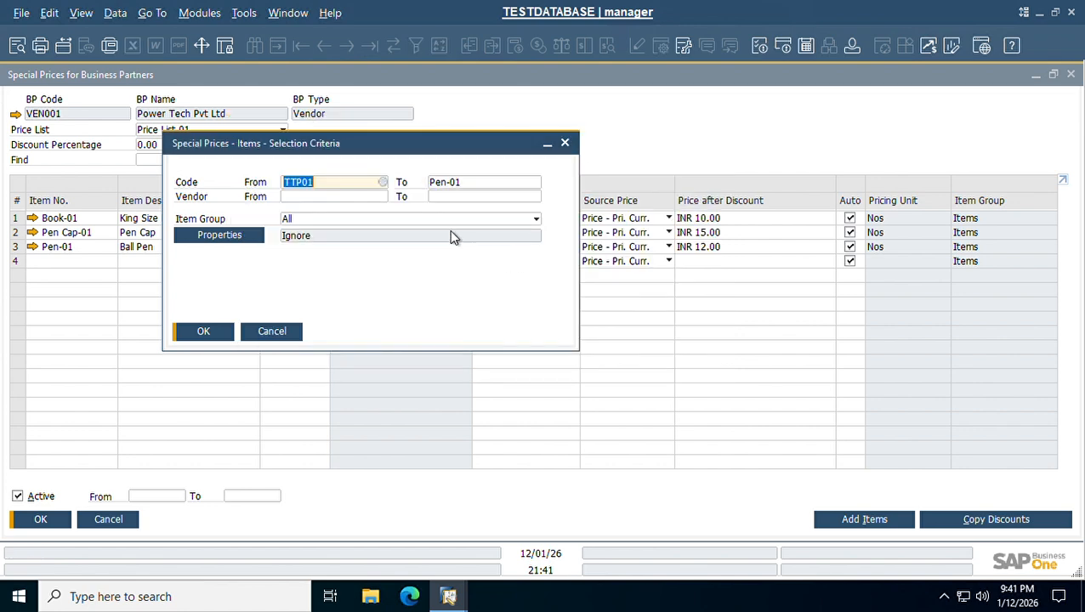
pyautogui.click(480, 183)
pyautogui.press('BackSpace')
pyautogui.click(536, 183)
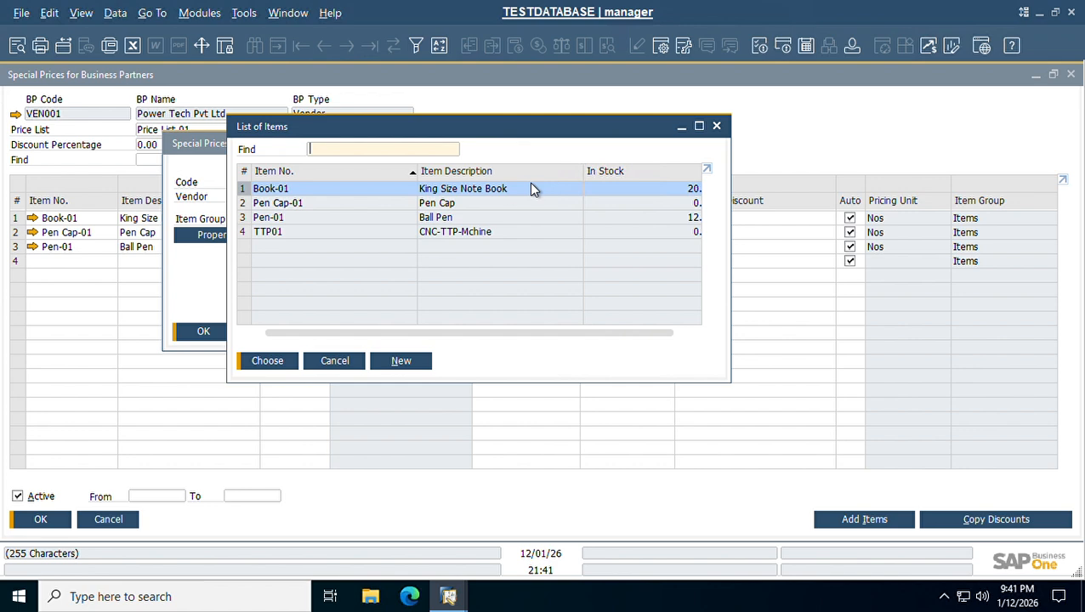
pyautogui.doubleClick(464, 231)
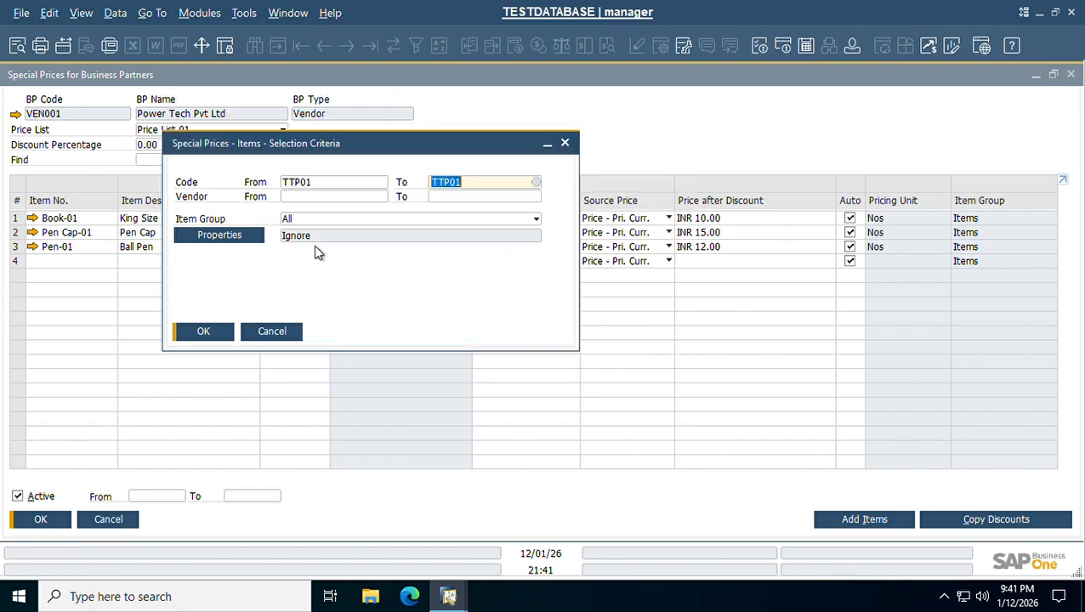
pyautogui.click(214, 334)
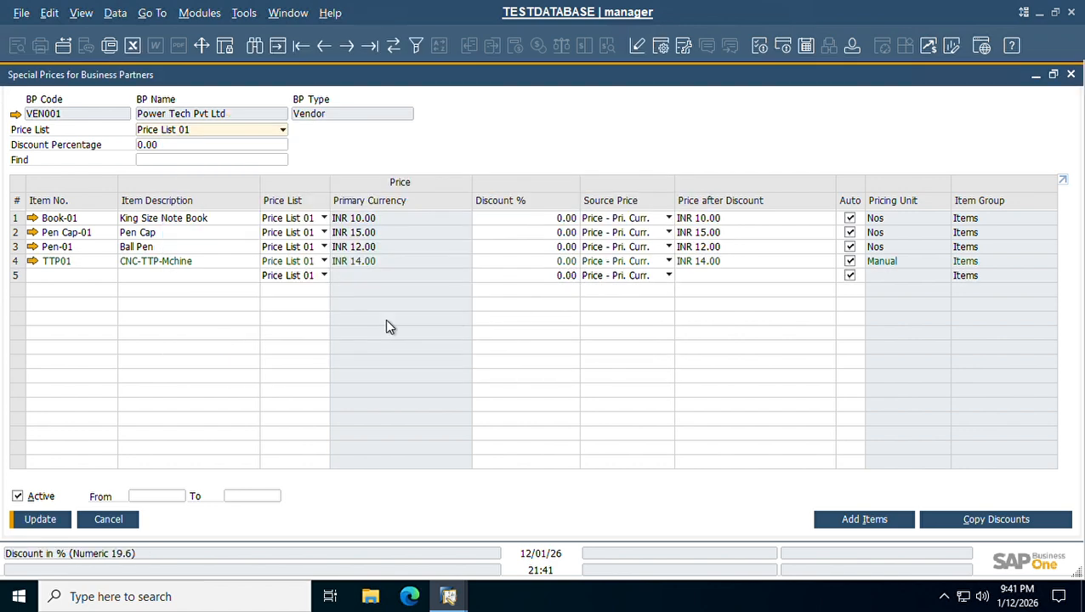
pyautogui.click(112, 279)
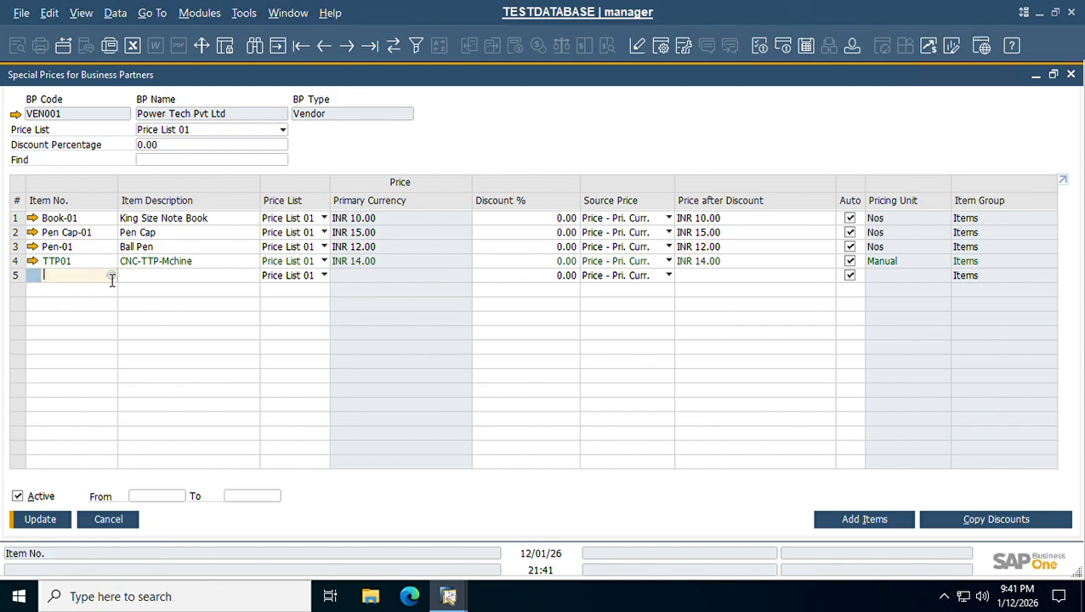
pyautogui.click(112, 275)
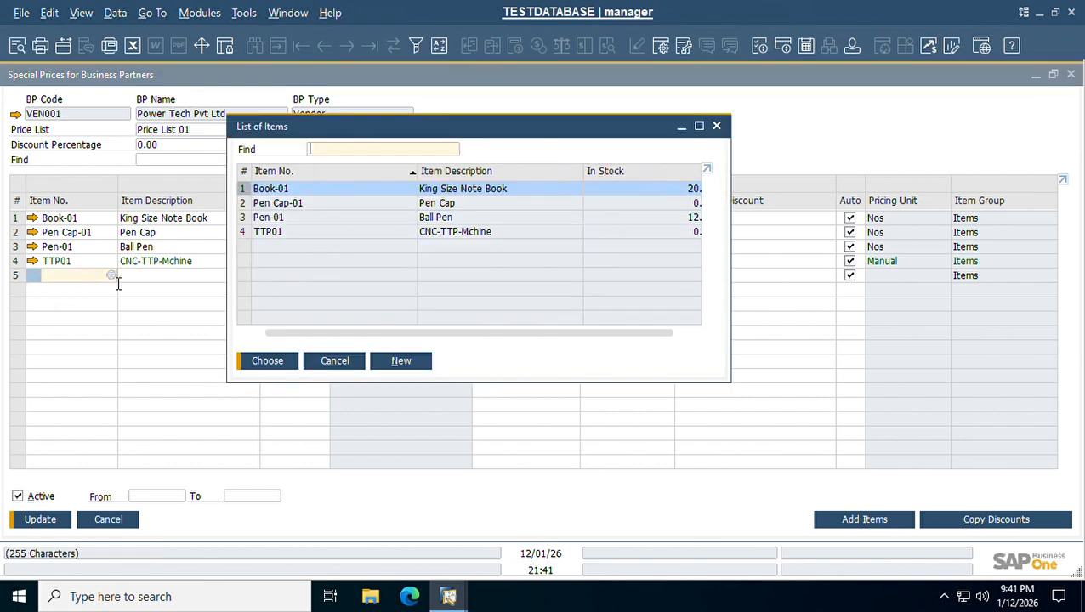
pyautogui.press('Escape')
# Delete the TTP01 row from the vendor's special prices
pyautogui.click(16, 264)
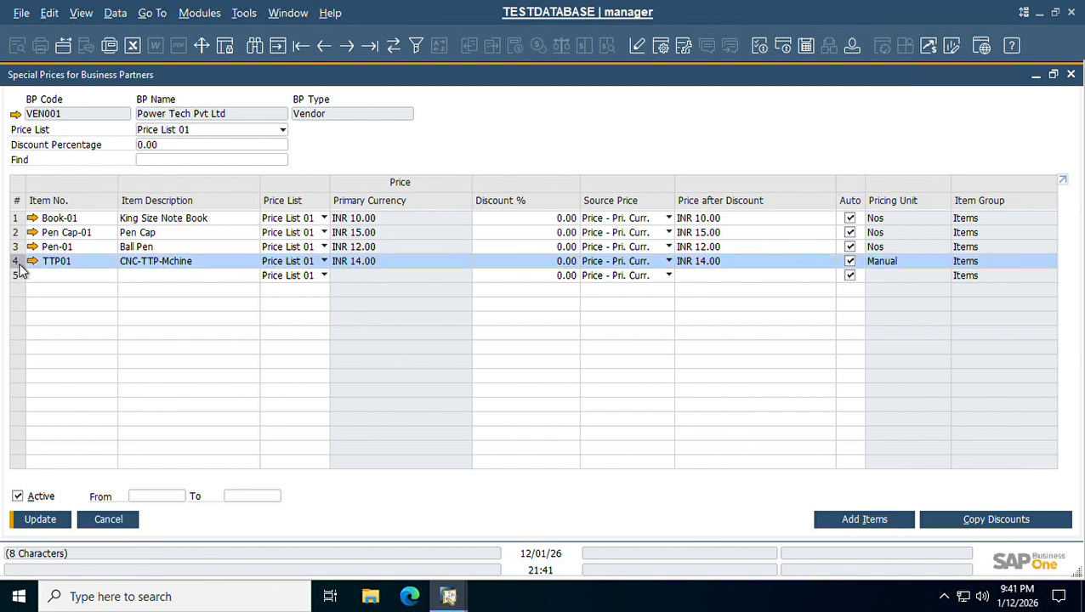
pyautogui.rightClick(21, 269)
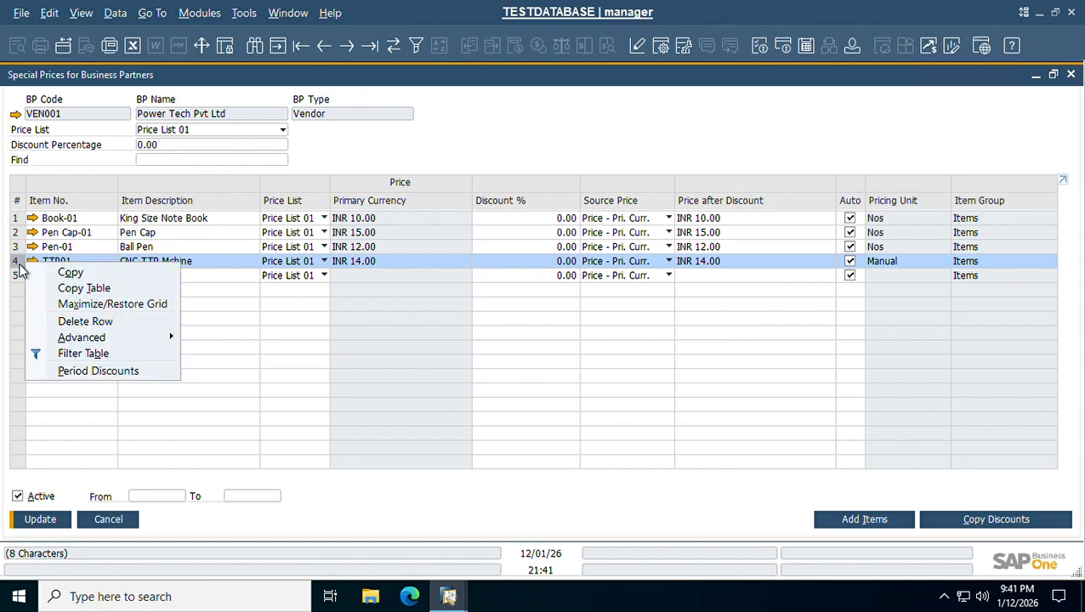
pyautogui.click(111, 328)
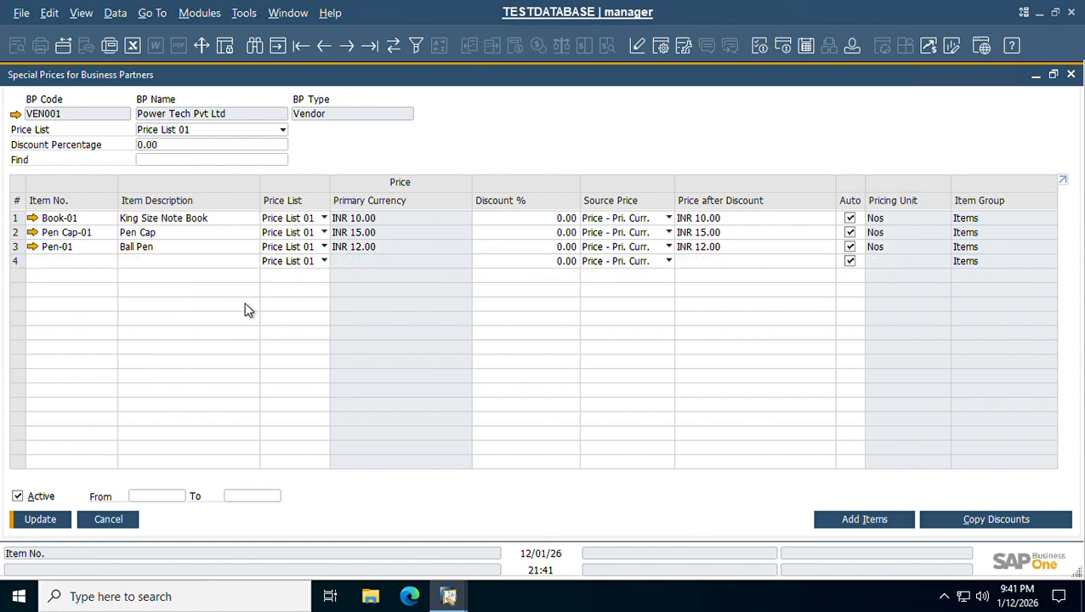
# Save and close the current special prices, and load the special prices of vendor Soft Tech Pvt Ltd
pyautogui.click(53, 527)
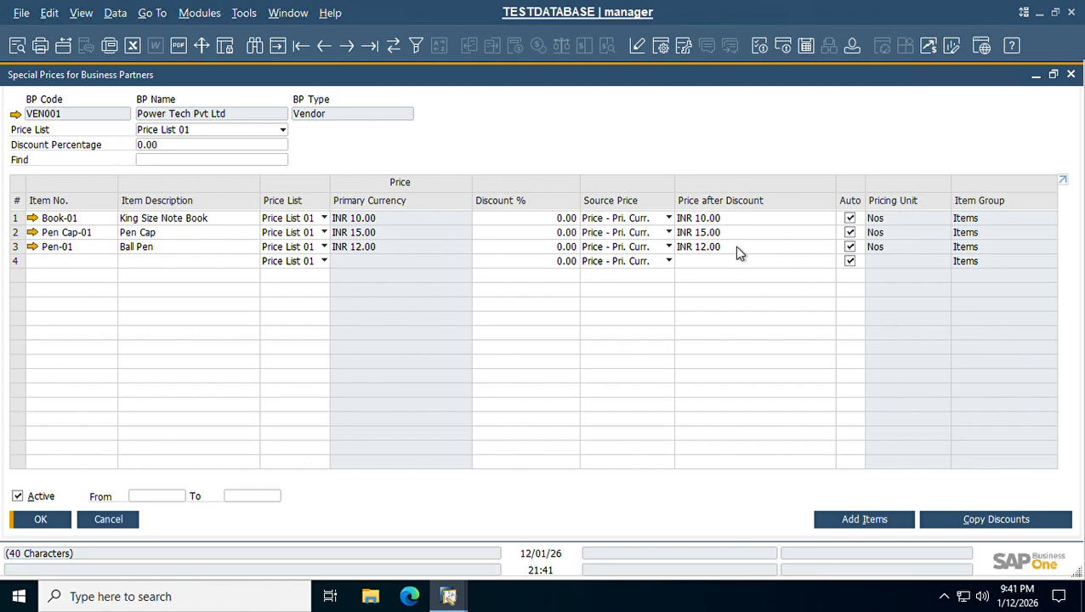
pyautogui.click(54, 518)
pyautogui.click(200, 13)
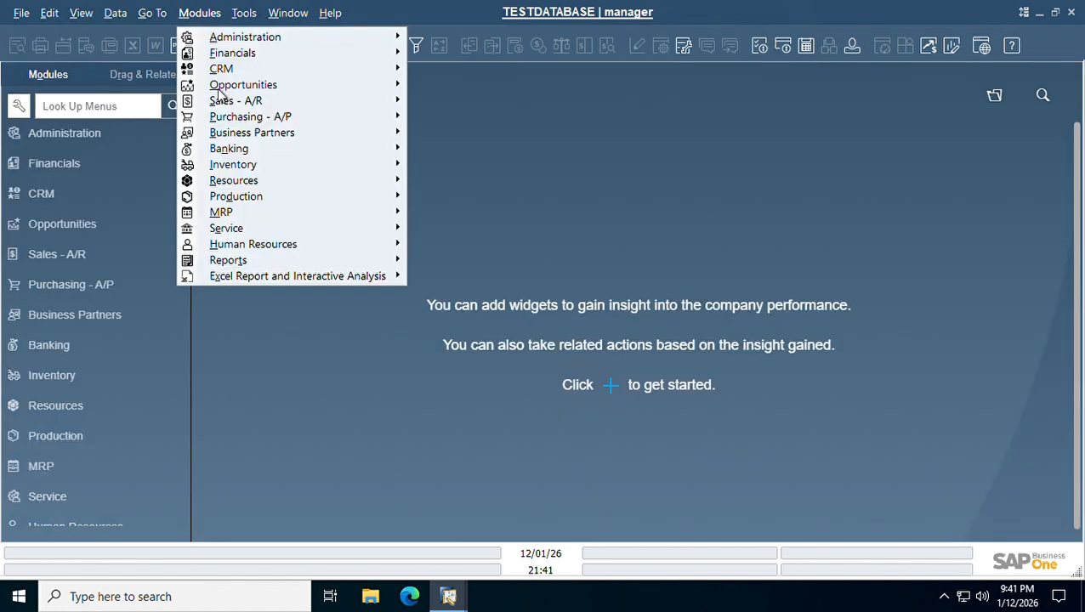
pyautogui.moveTo(255, 166)
pyautogui.moveTo(514, 246)
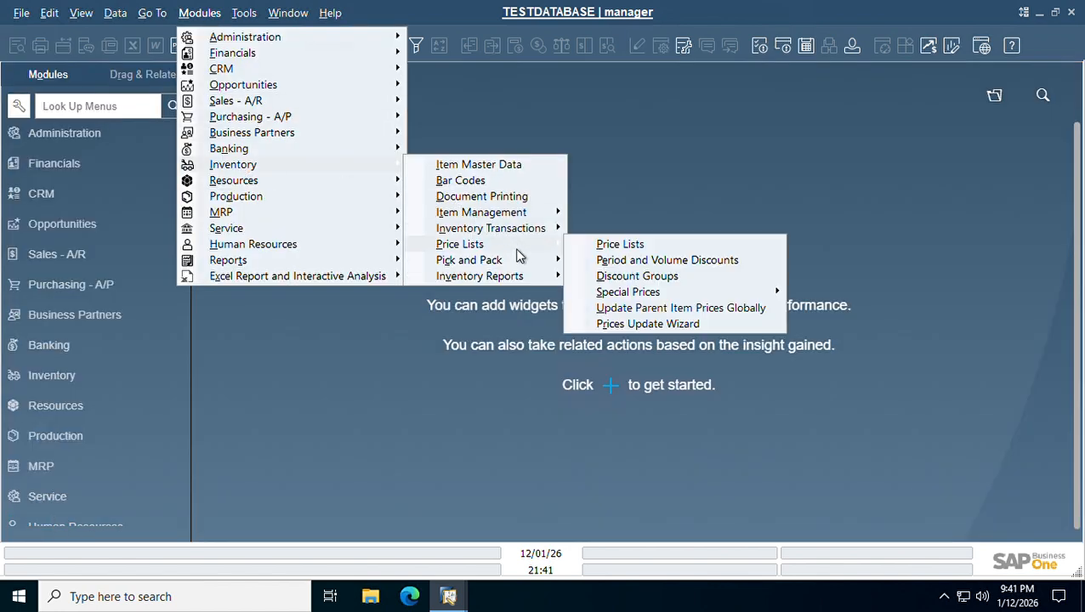
pyautogui.moveTo(633, 292)
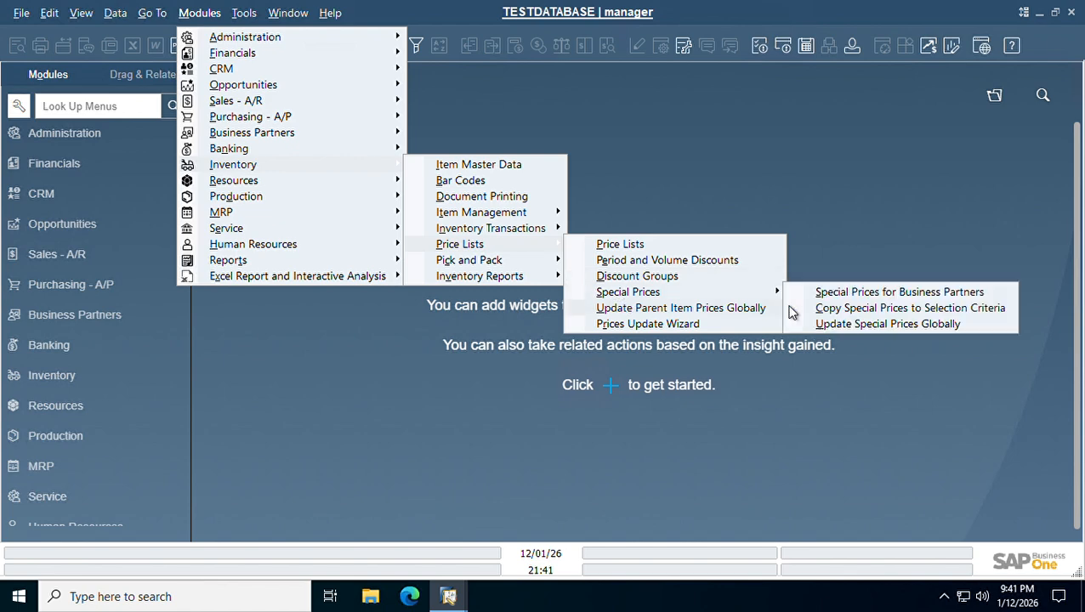
pyautogui.click(853, 295)
pyautogui.press('Tab')
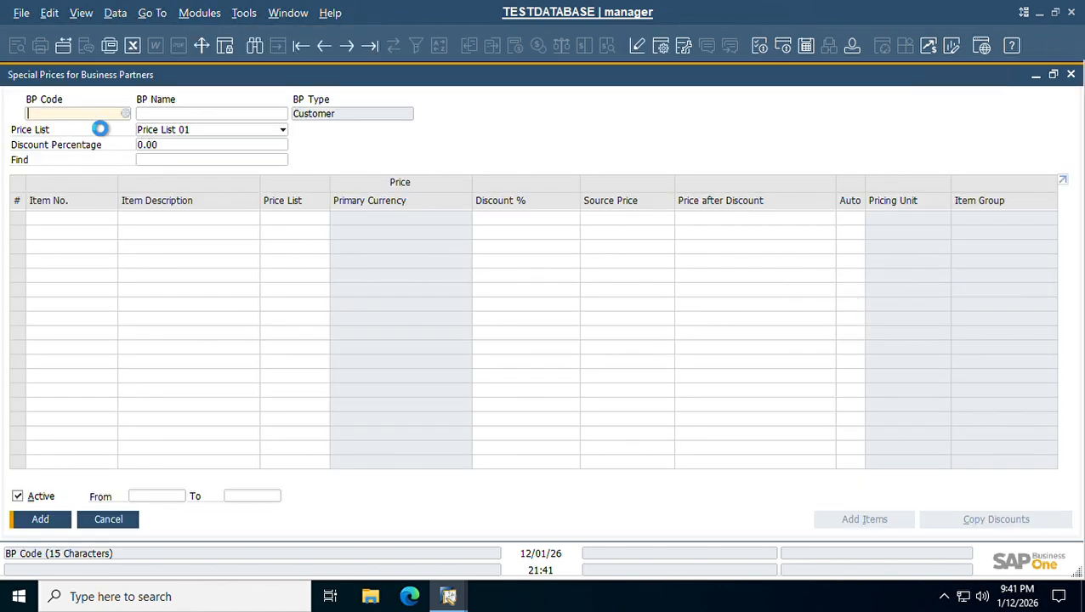
pyautogui.doubleClick(335, 213)
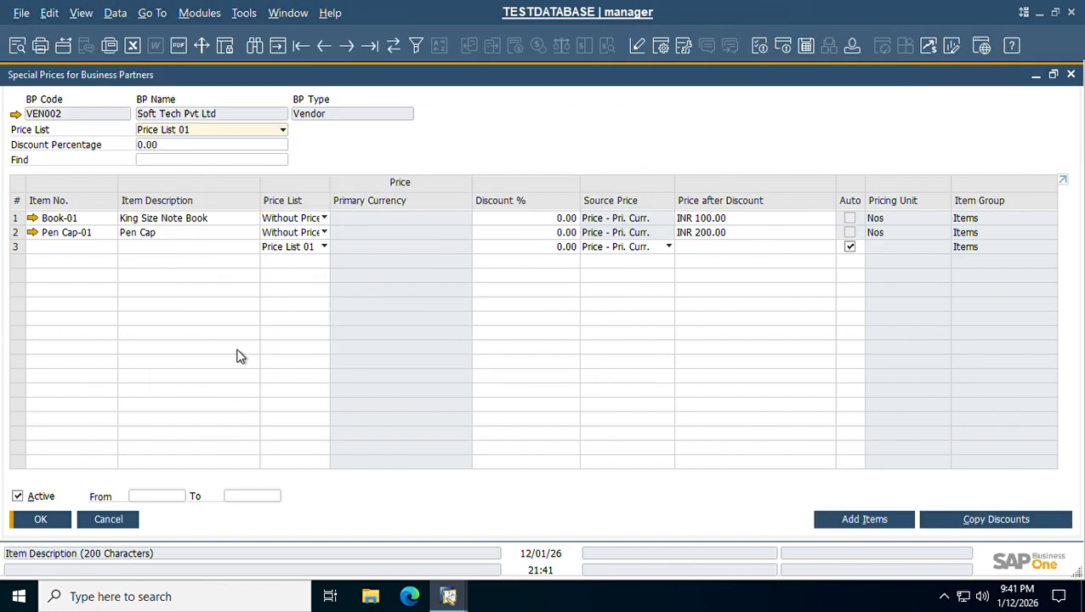
# Add item Pen-01 (Ball Pen) in the empty row of Soft Tech Pvt Ltd's special prices
pyautogui.click(77, 235)
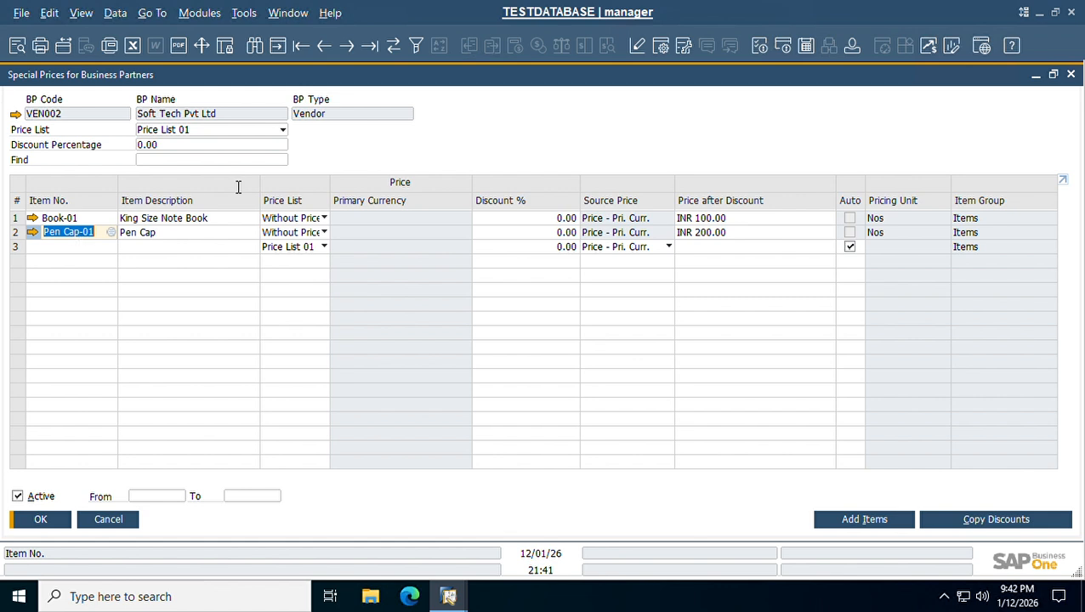
pyautogui.click(69, 252)
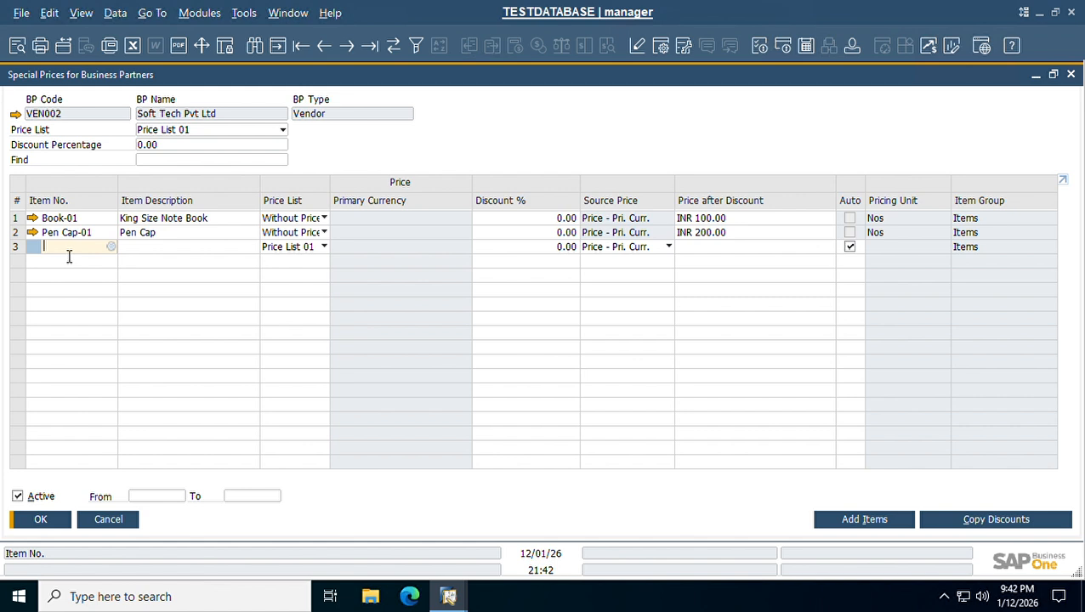
pyautogui.press('Tab')
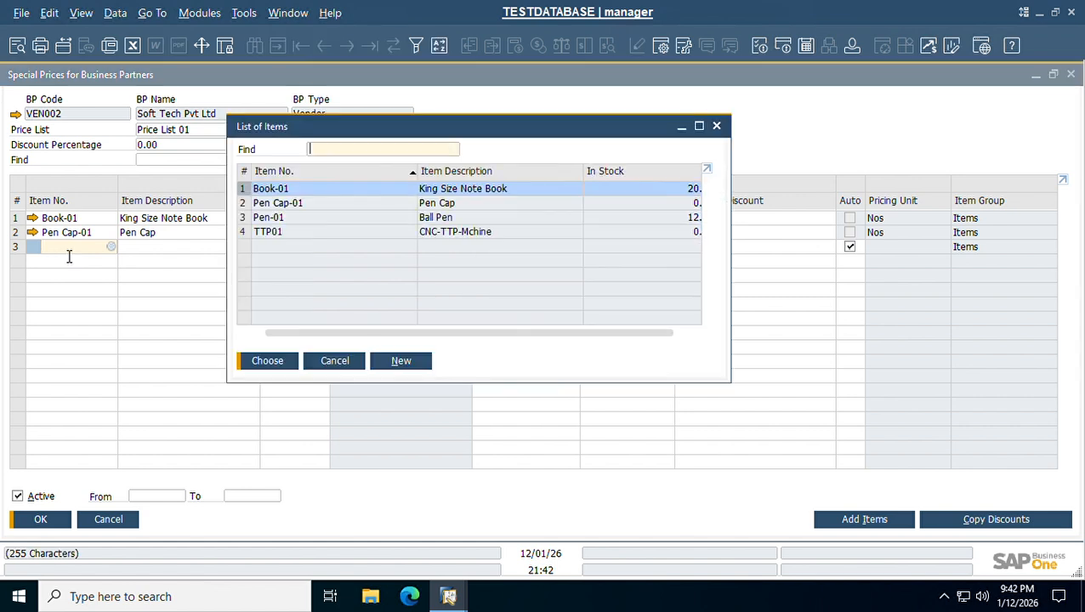
pyautogui.click(268, 220)
pyautogui.doubleClick(268, 219)
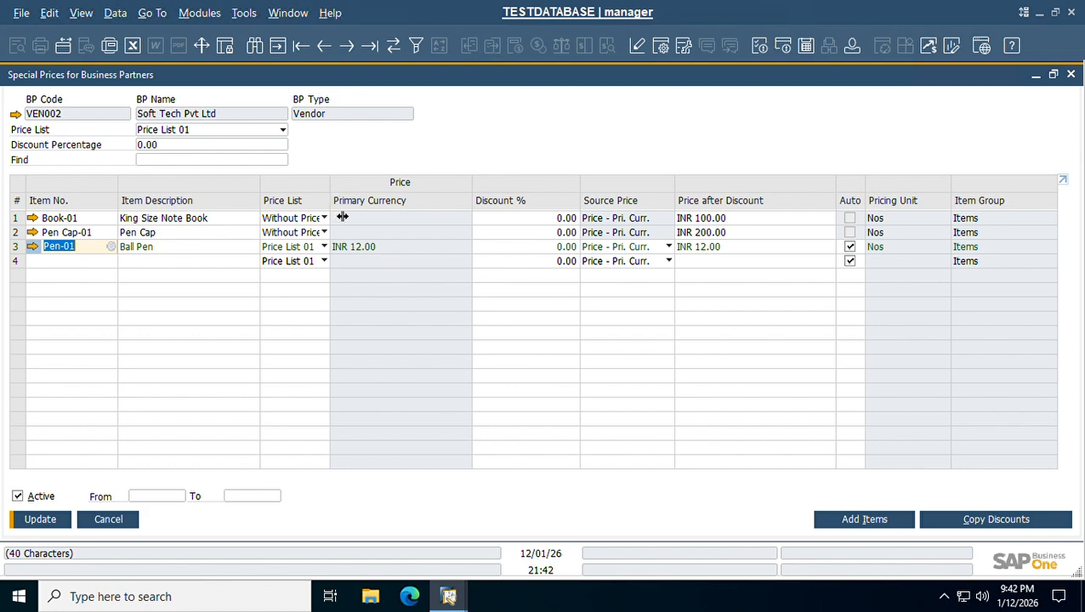
# Set the Ball Pen row to Without Price List with a price after discount of INR 300.00, and save and close the special prices
pyautogui.moveTo(342, 214); pyautogui.dragTo(386, 219)
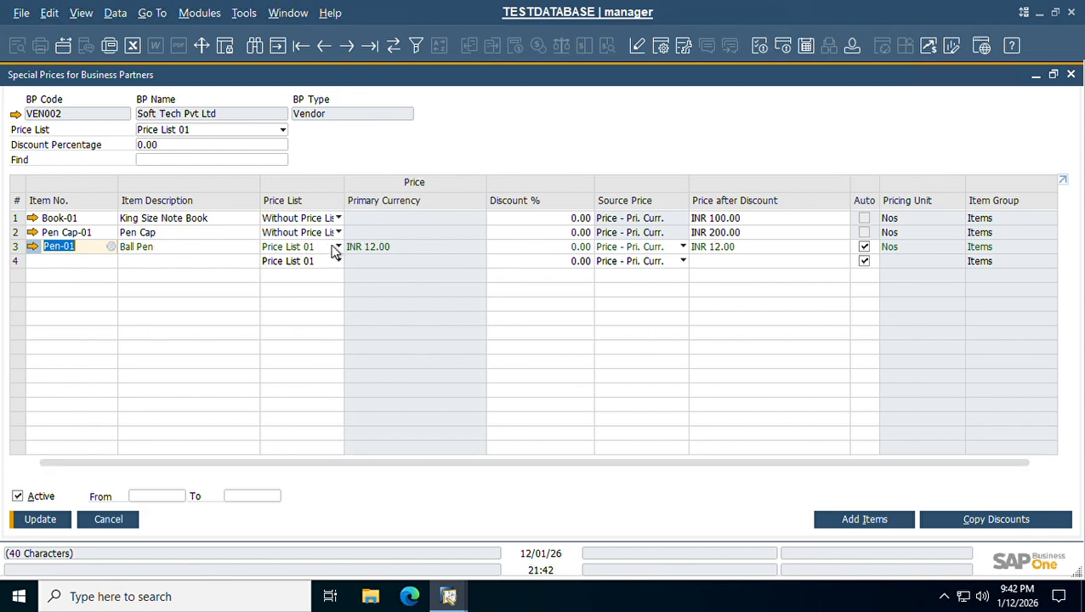
pyautogui.click(337, 247)
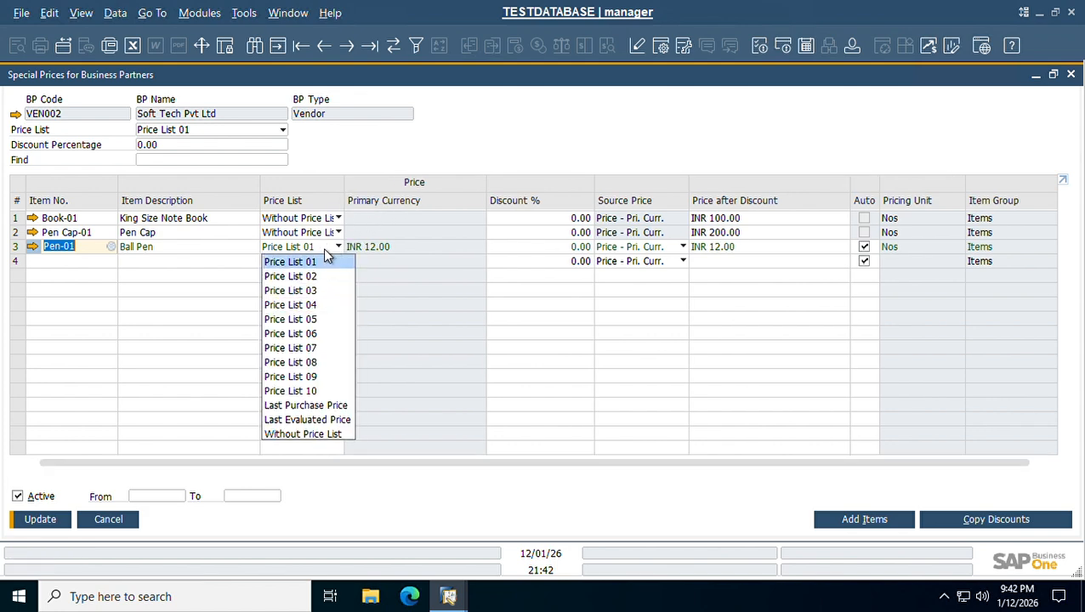
pyautogui.click(324, 435)
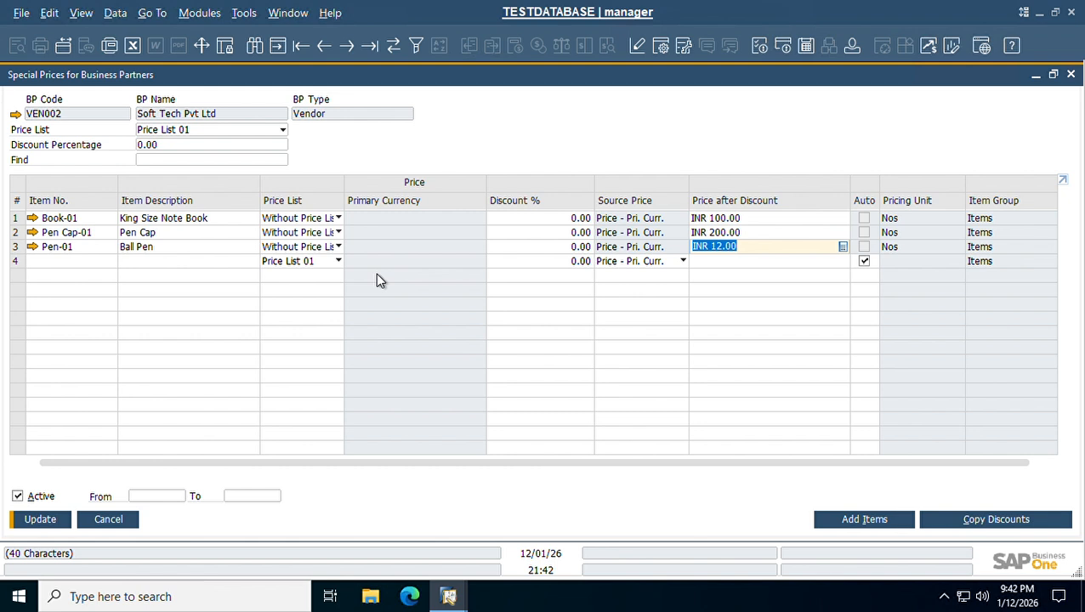
pyautogui.write('3')
pyautogui.press('Tab')
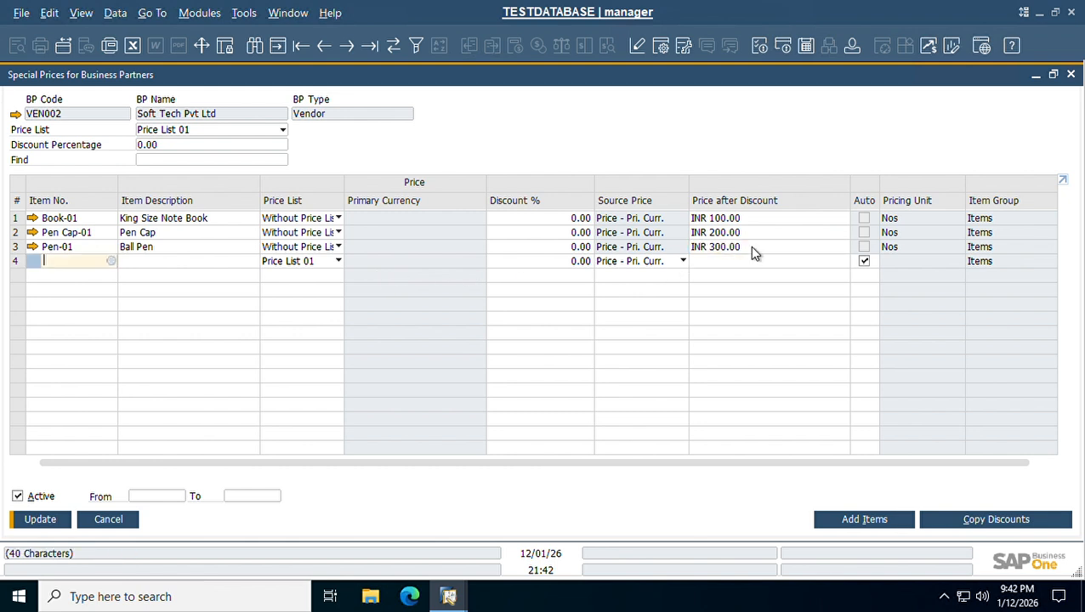
pyautogui.click(44, 521)
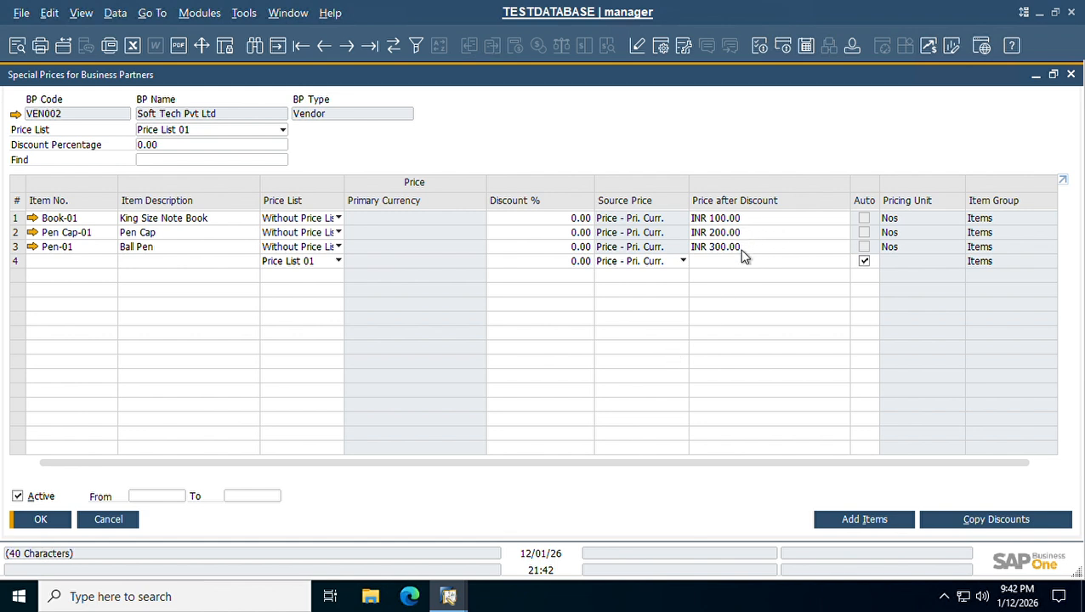
pyautogui.click(61, 523)
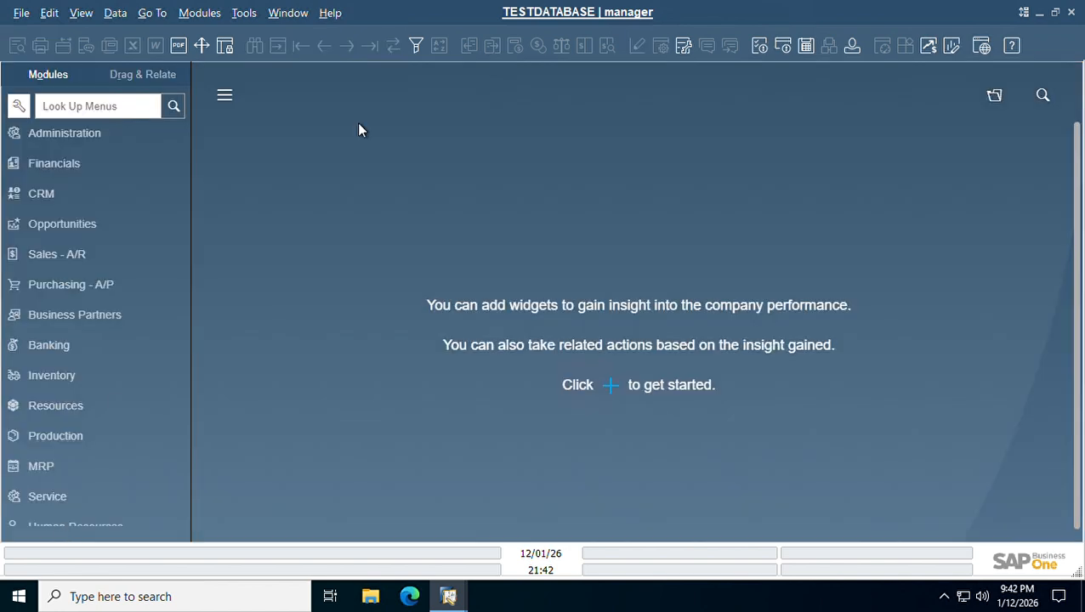
# Start a new purchase order for vendor Power Tech Pvt Ltd
pyautogui.click(200, 15)
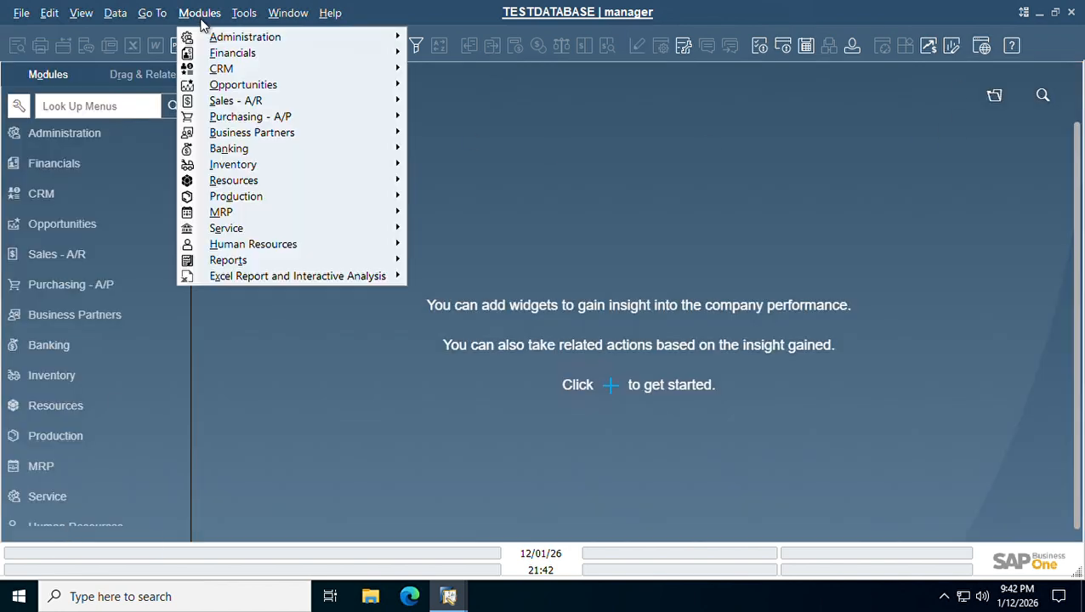
pyautogui.moveTo(242, 124)
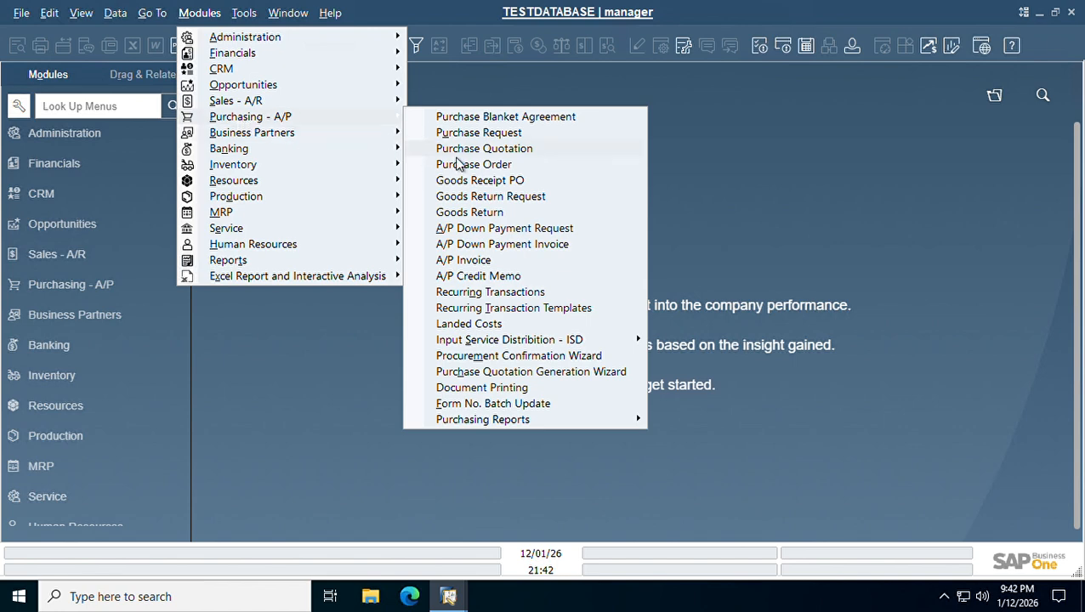
pyautogui.click(475, 165)
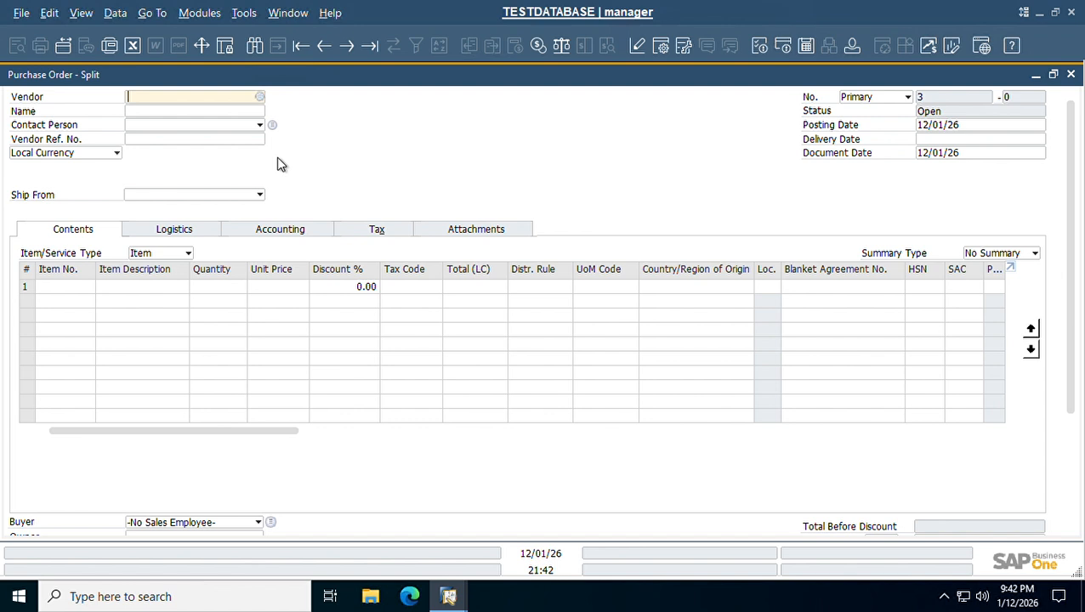
pyautogui.press('Tab')
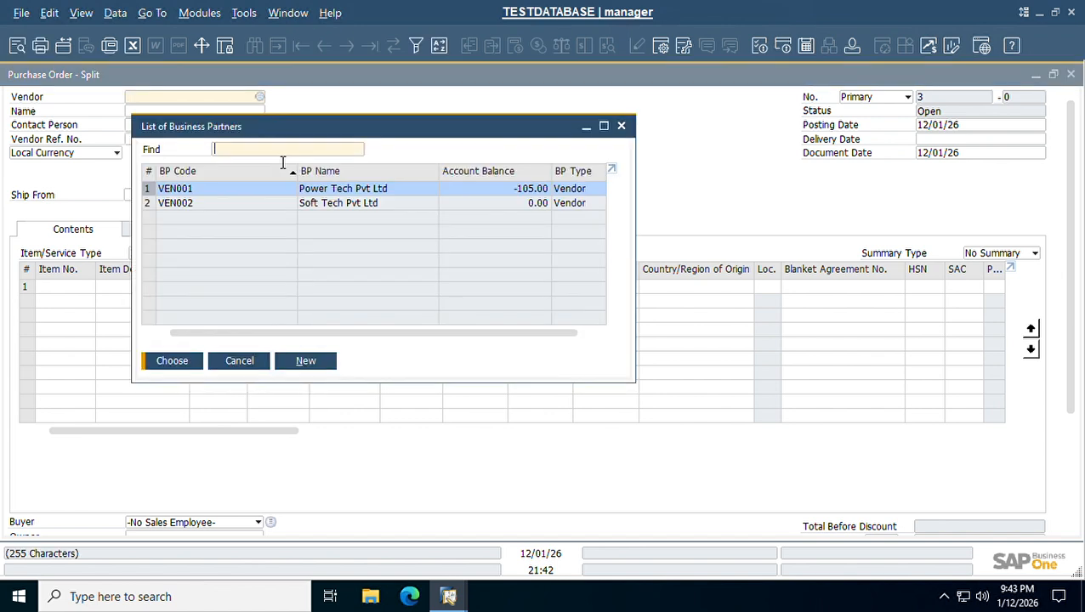
pyautogui.doubleClick(334, 195)
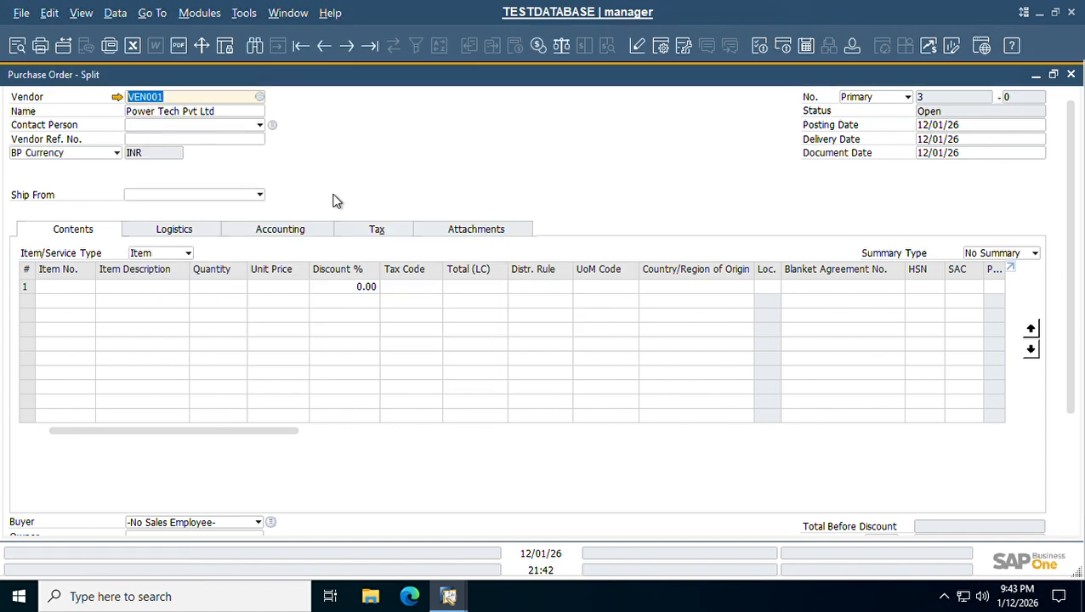
# Add the items Book-01, Pen Cap-01 and Pen-01 together to the purchase order's rows from the item list
pyautogui.click(72, 289)
pyautogui.press('Tab')
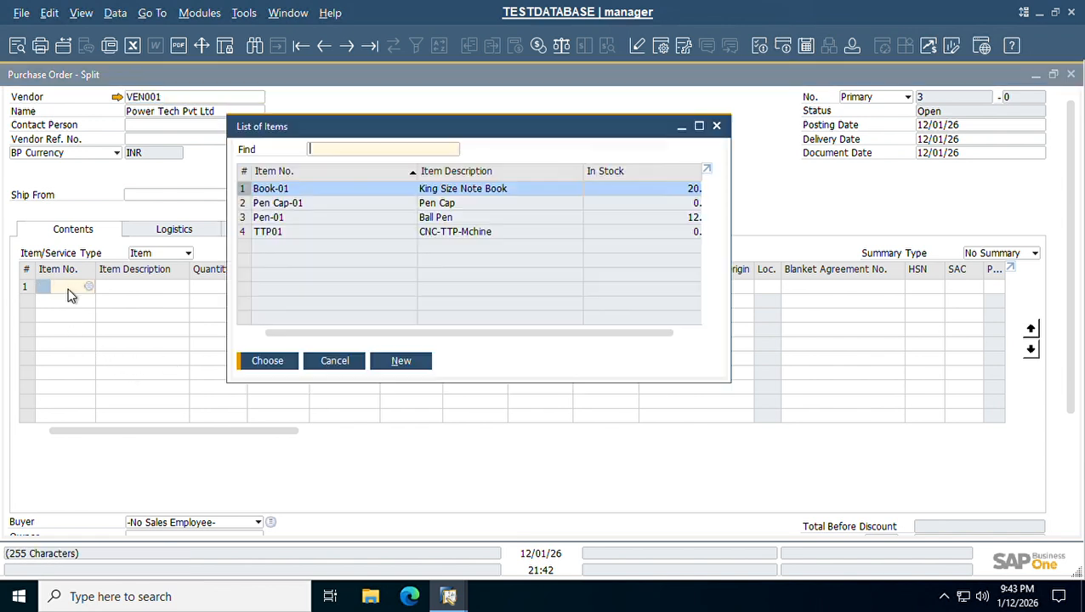
pyautogui.click(293, 205)
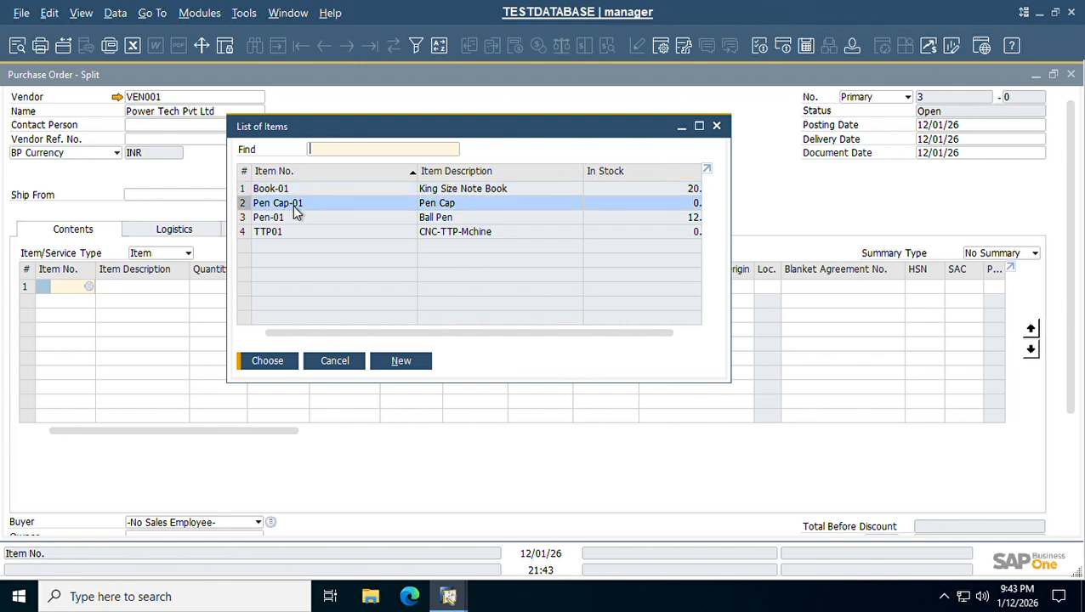
pyautogui.click(290, 220)
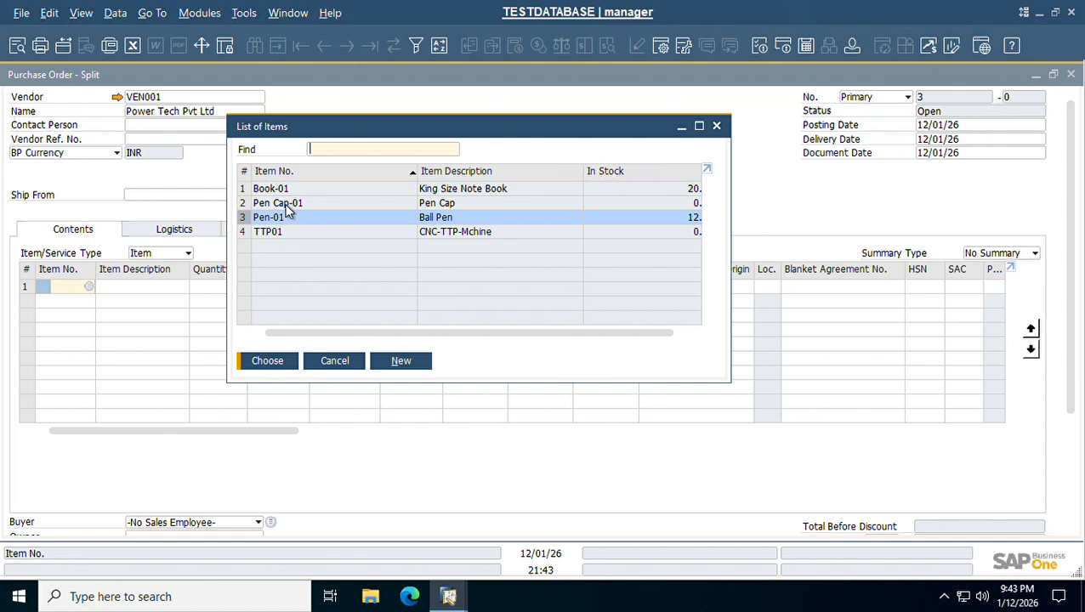
pyautogui.click(286, 205)
pyautogui.click(285, 193)
pyautogui.click(302, 206)
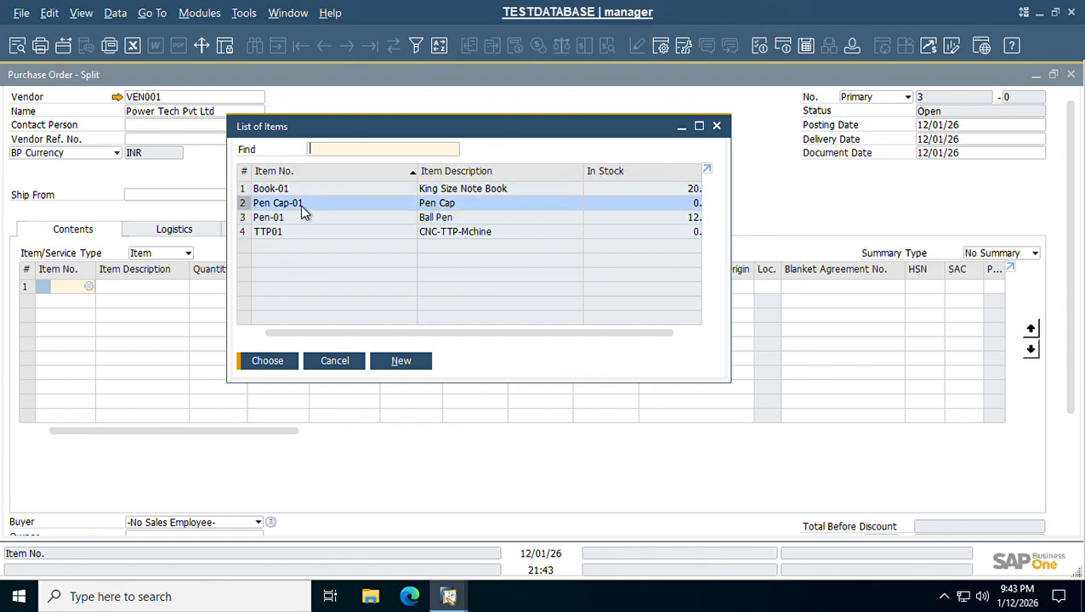
pyautogui.click(288, 220)
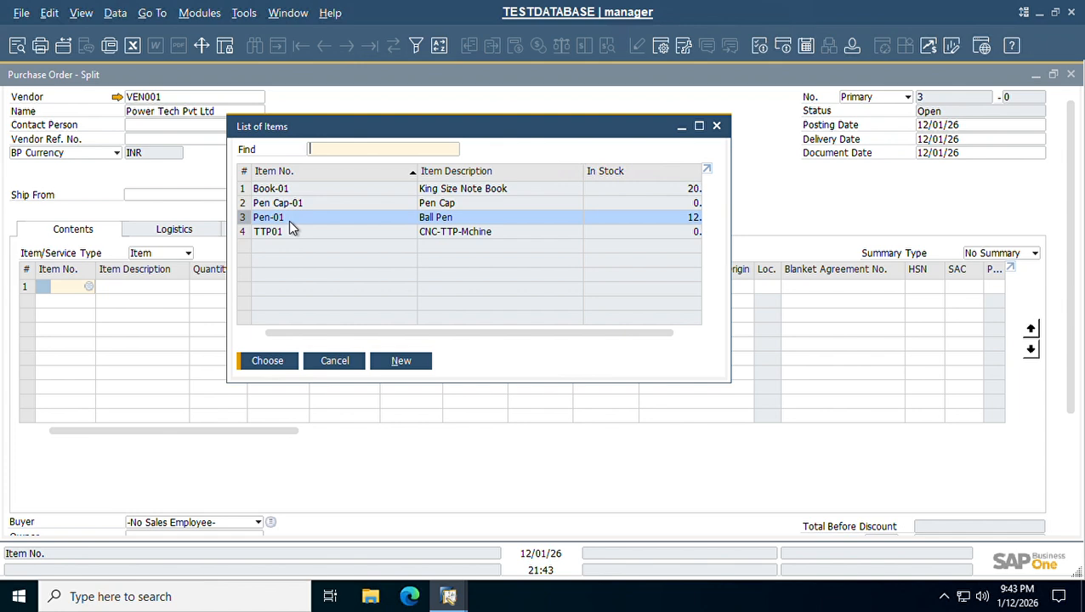
pyautogui.keyDown('shift'); pyautogui.click(254, 193); pyautogui.keyUp('shift')
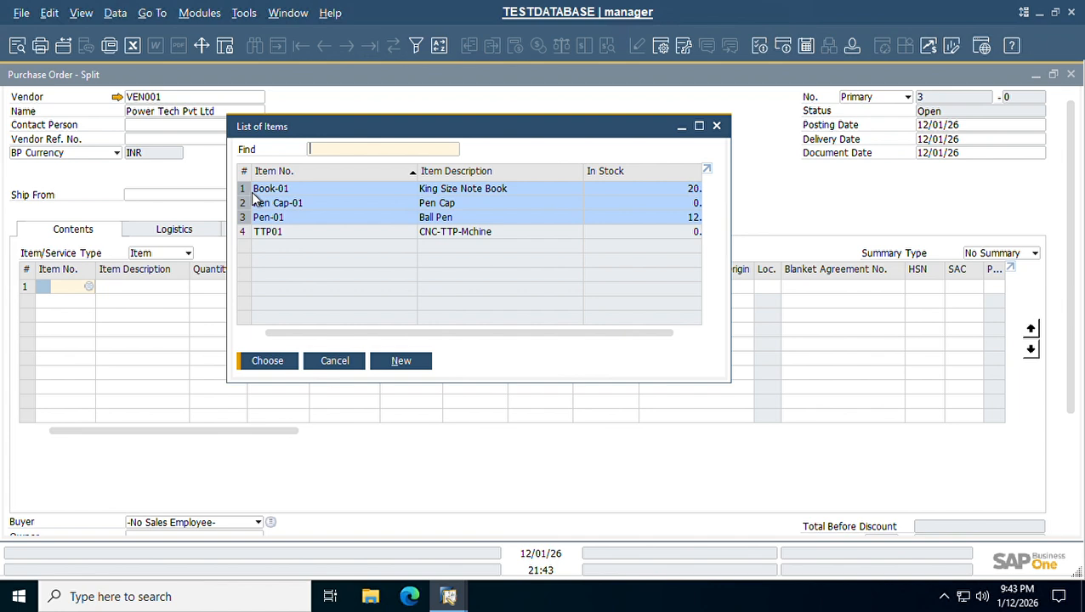
pyautogui.click(252, 217)
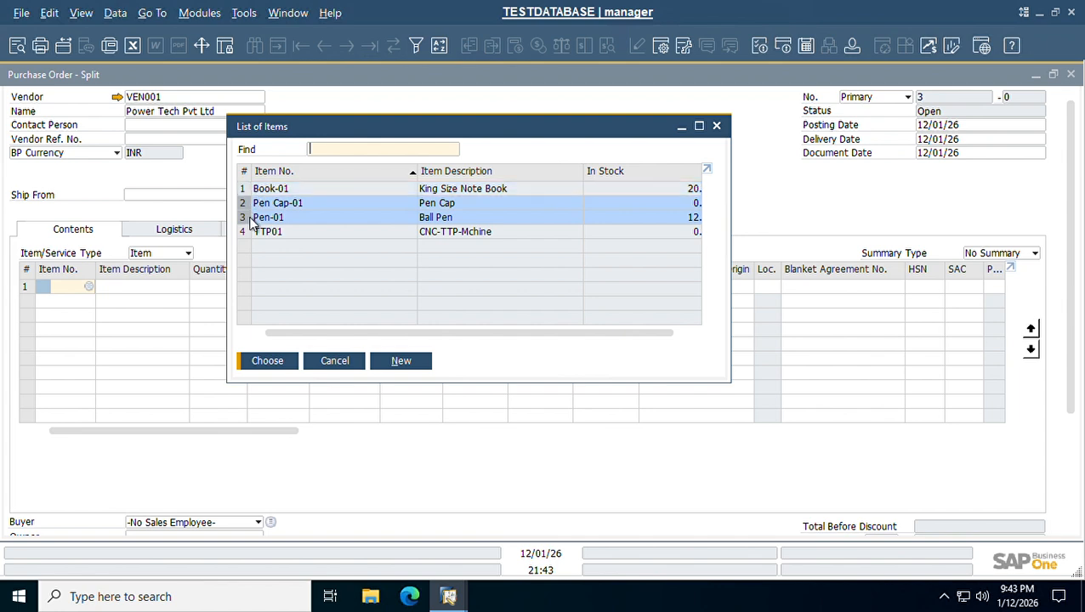
pyautogui.keyDown('shift'); pyautogui.click(250, 234); pyautogui.keyUp('shift')
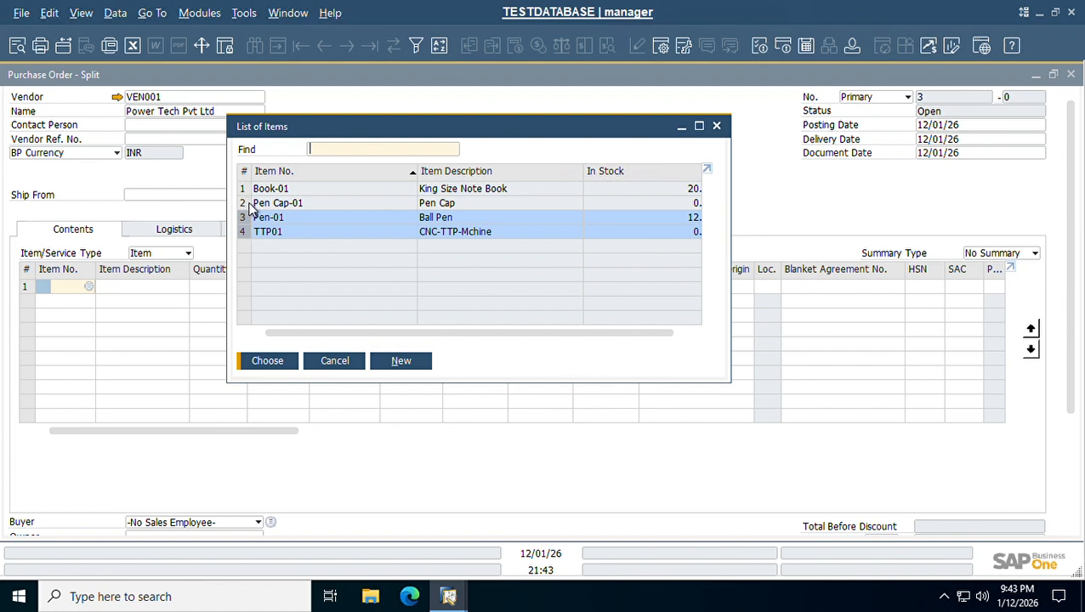
pyautogui.keyDown('shift'); pyautogui.click(251, 192); pyautogui.keyUp('shift')
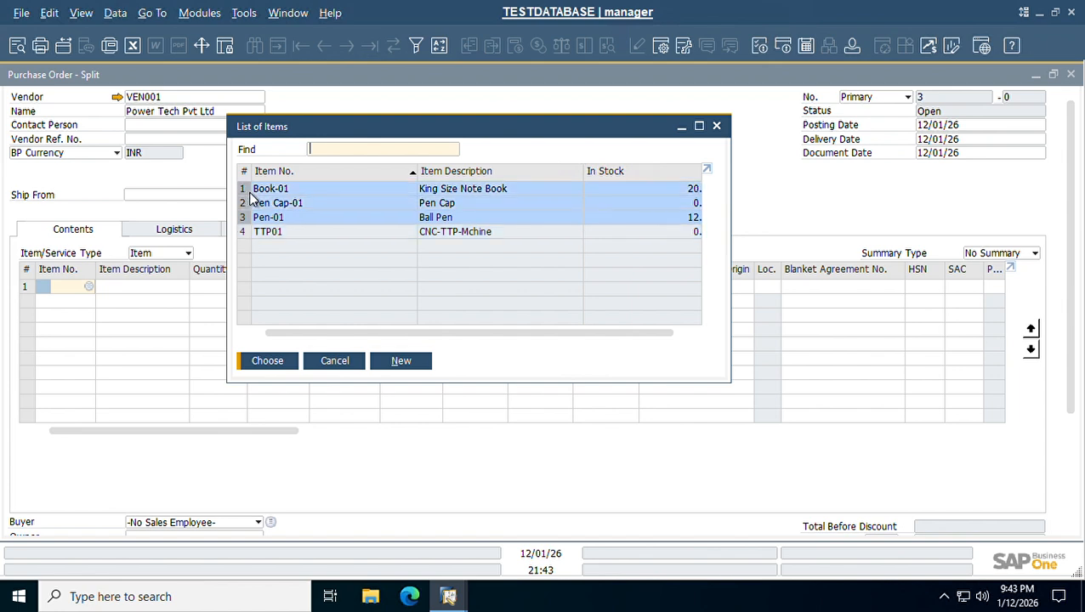
pyautogui.click(291, 217)
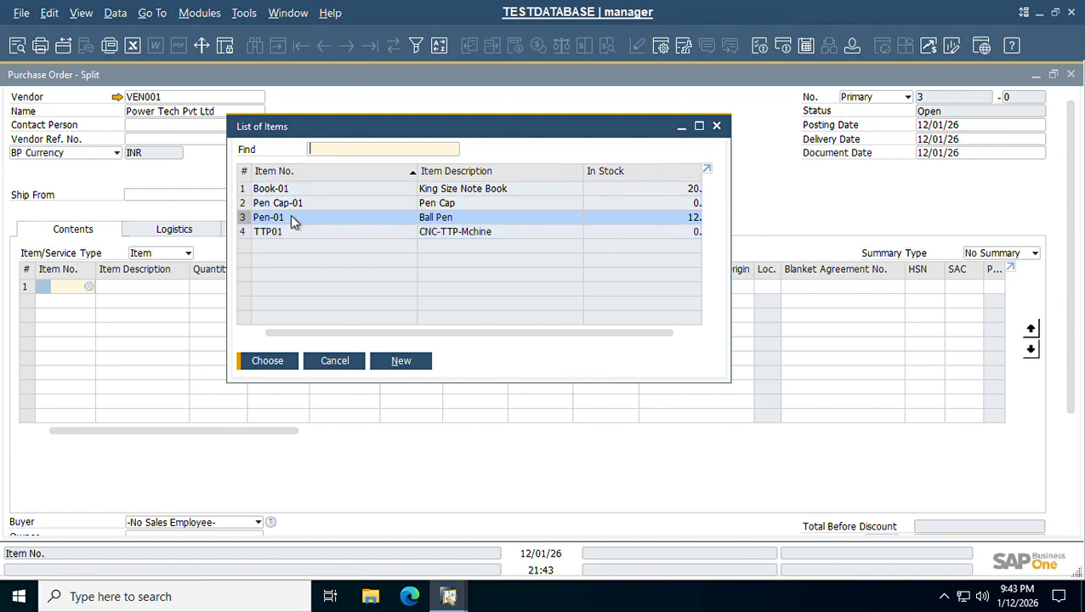
pyautogui.keyDown('ctrl'); pyautogui.click(252, 193); pyautogui.keyUp('ctrl')
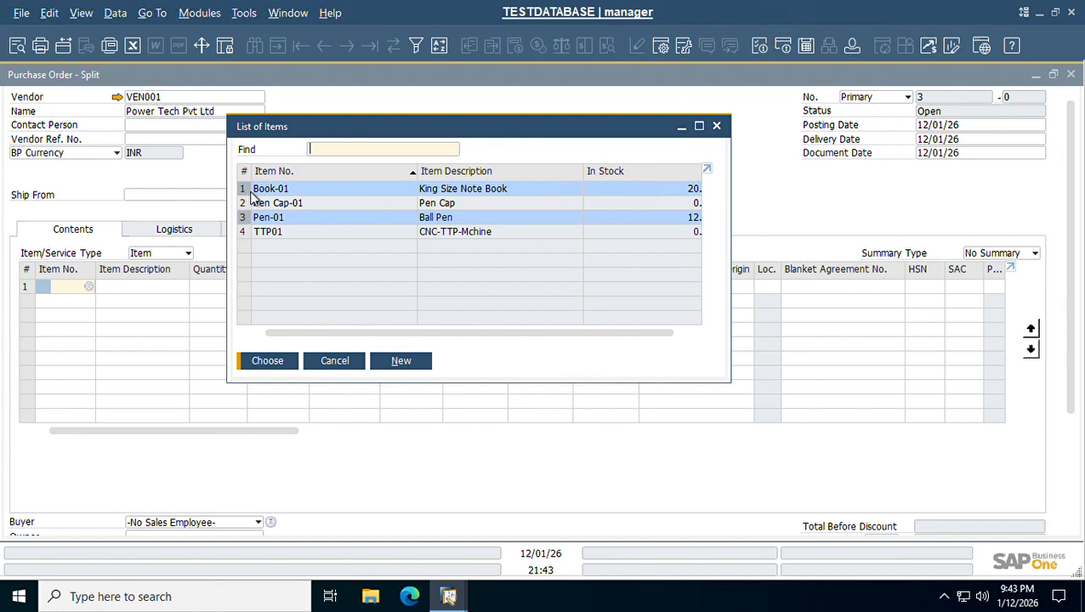
pyautogui.keyDown('shift'); pyautogui.click(246, 219); pyautogui.keyUp('shift')
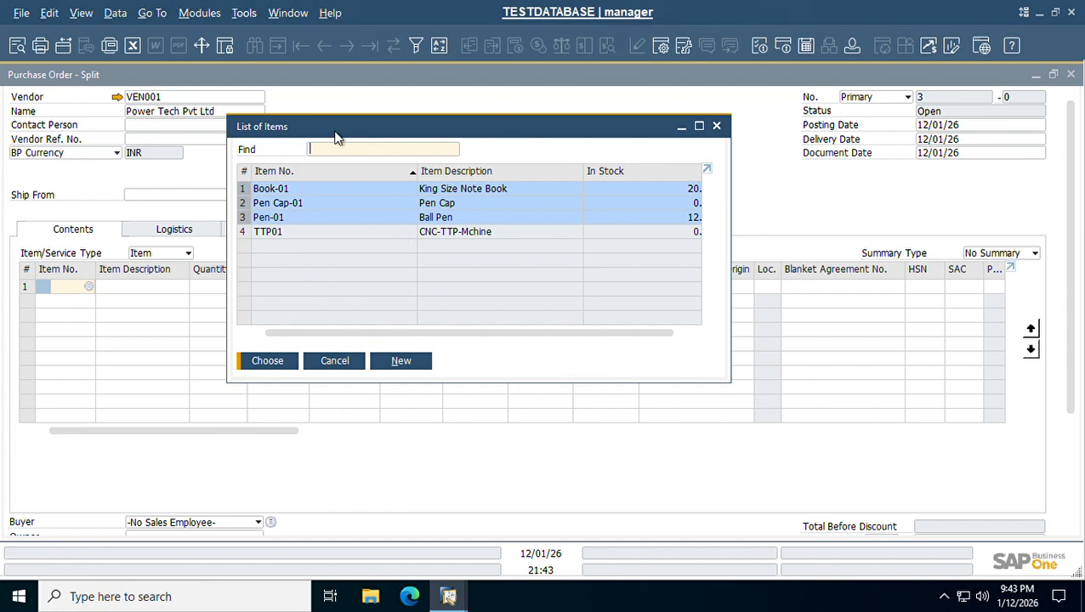
pyautogui.click(267, 361)
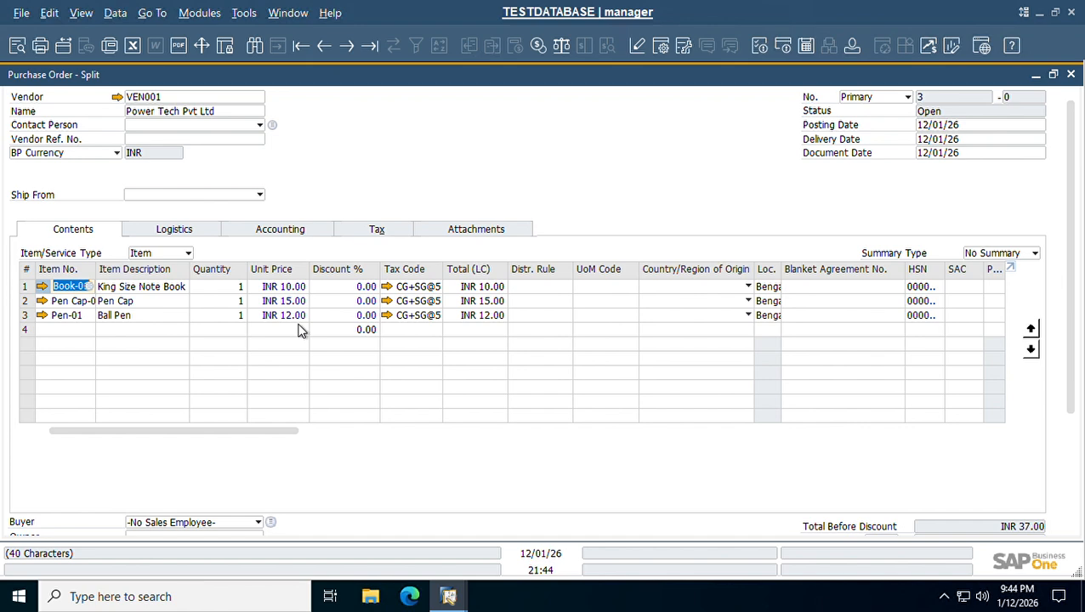
# Look up the price list columns in the purchase order's table format settings and examine them in the item rows
pyautogui.moveTo(298, 432); pyautogui.dragTo(133, 455)
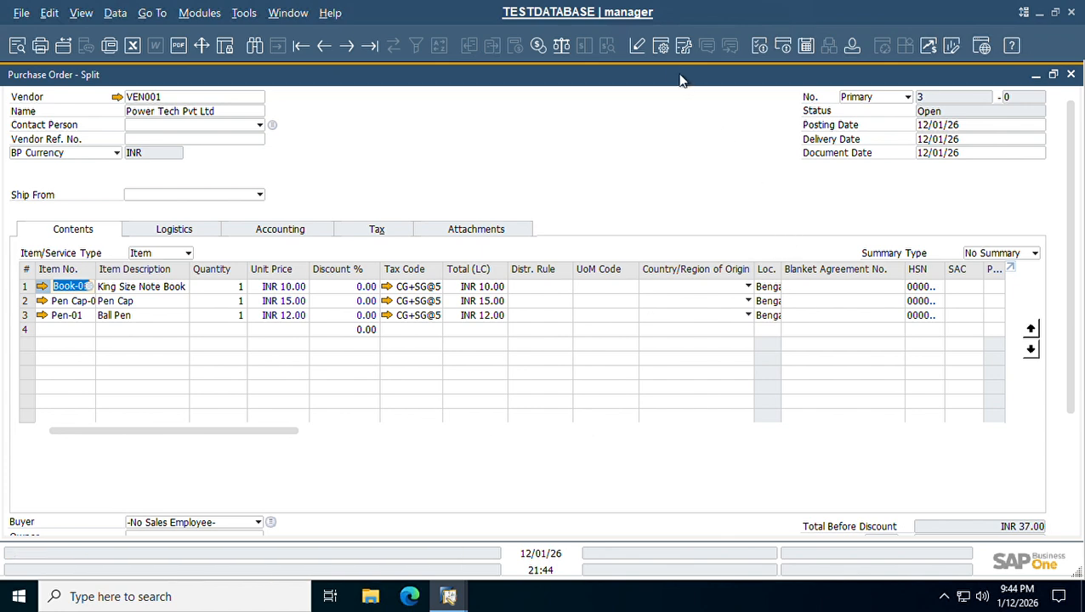
pyautogui.click(661, 47)
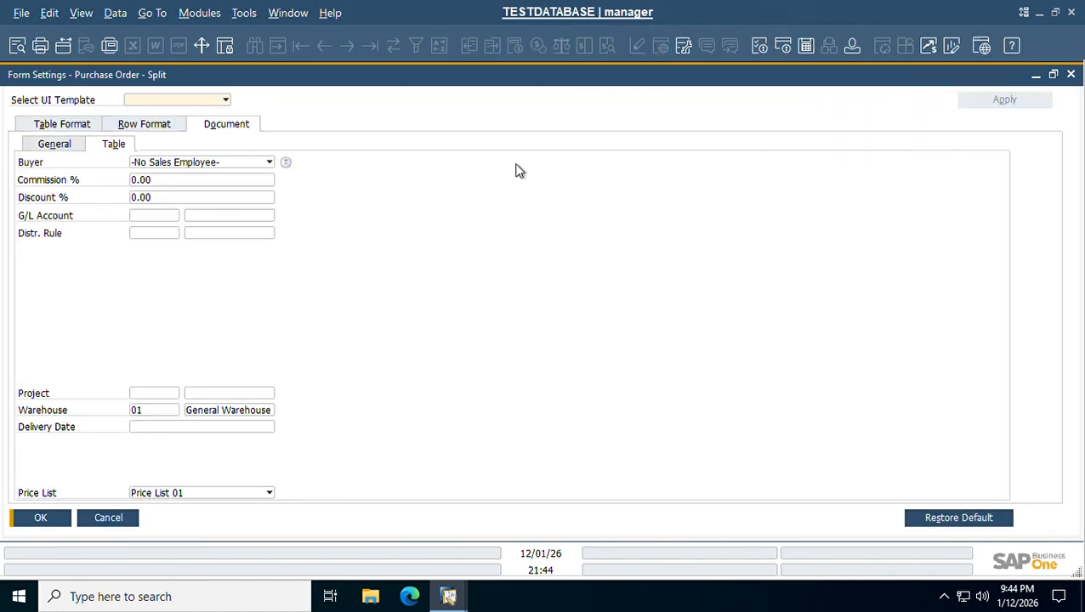
pyautogui.click(51, 129)
pyautogui.click(146, 144)
pyautogui.write('pric')
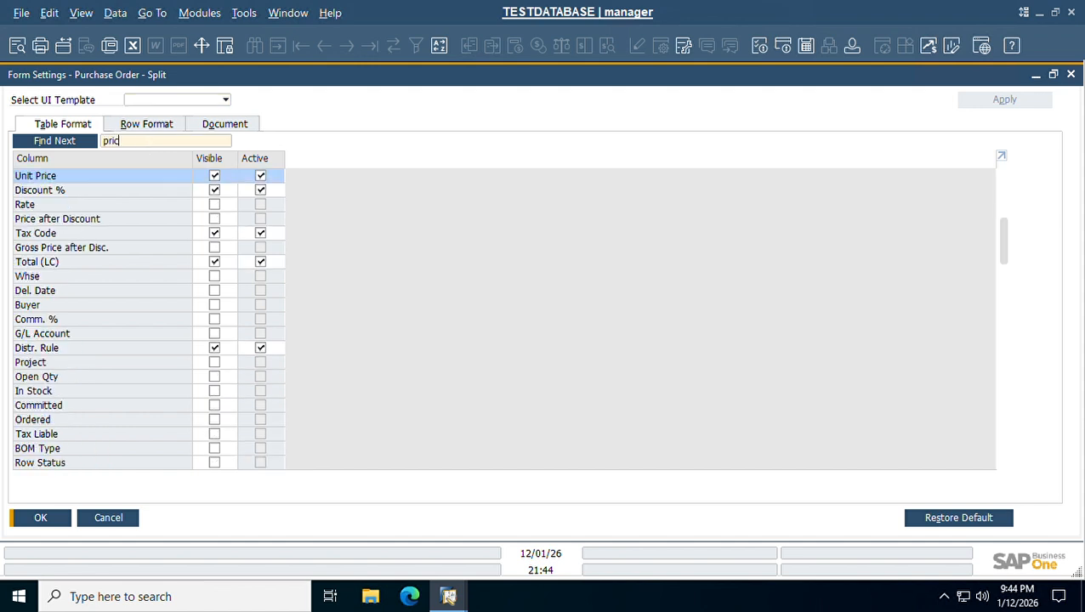
pyautogui.write('e l')
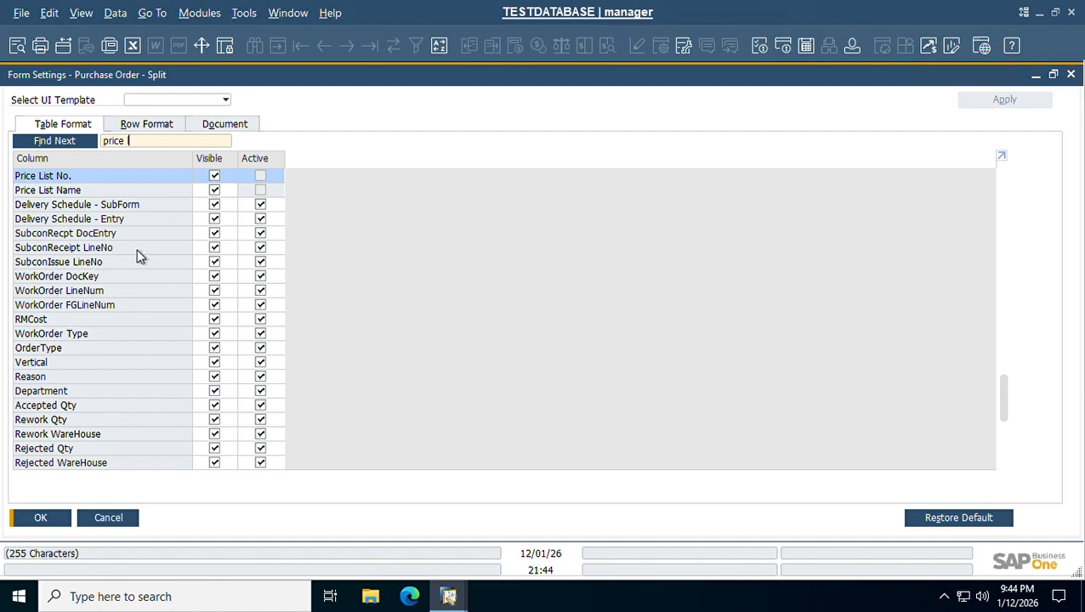
pyautogui.click(53, 519)
pyautogui.moveTo(253, 433); pyautogui.dragTo(372, 431)
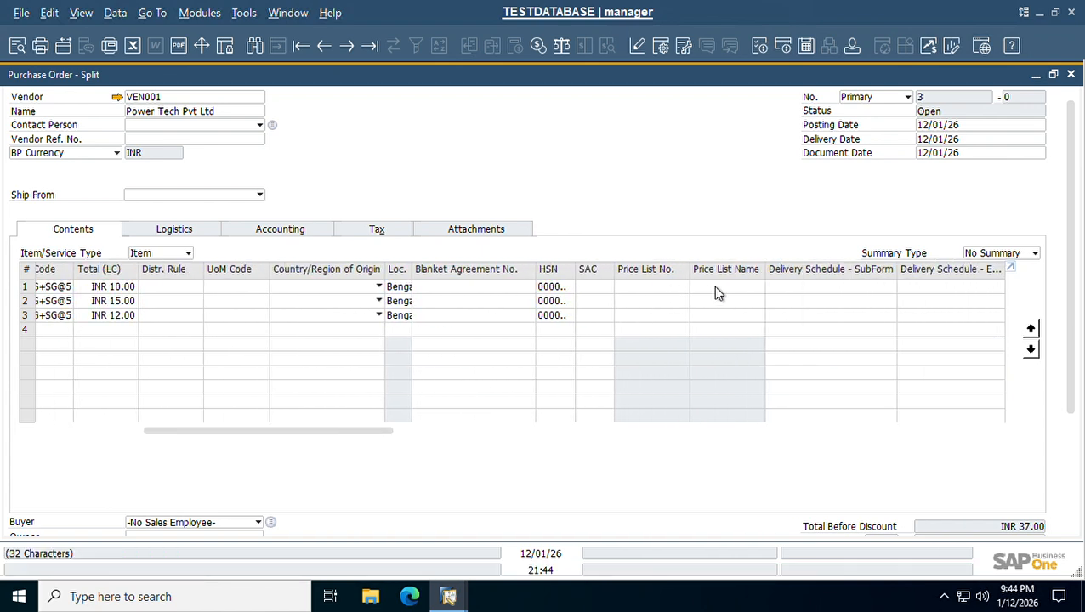
pyautogui.moveTo(300, 434); pyautogui.dragTo(282, 435)
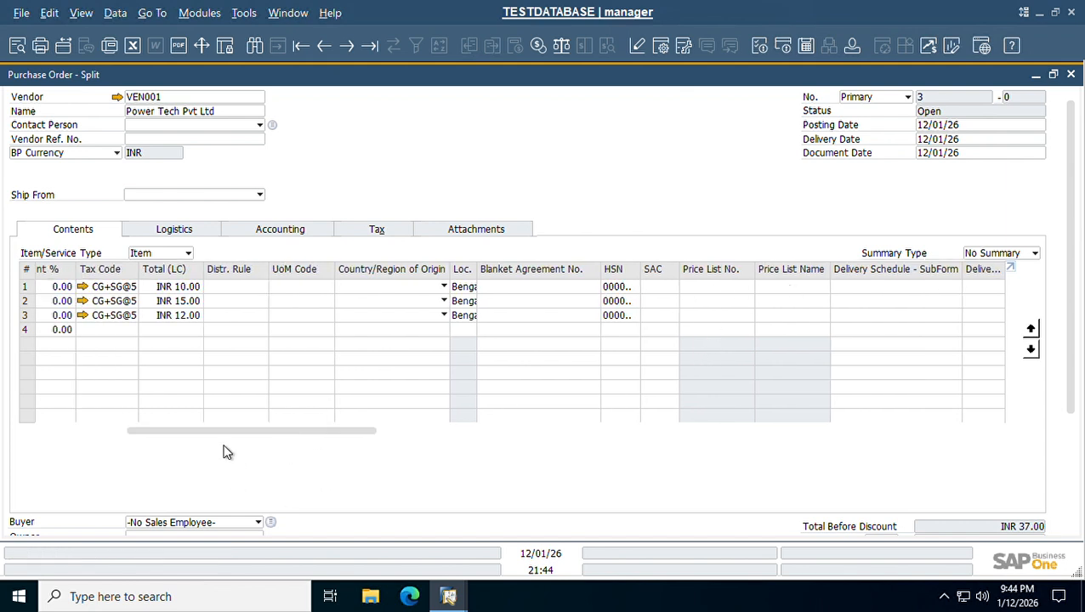
pyautogui.moveTo(217, 433); pyautogui.dragTo(56, 410)
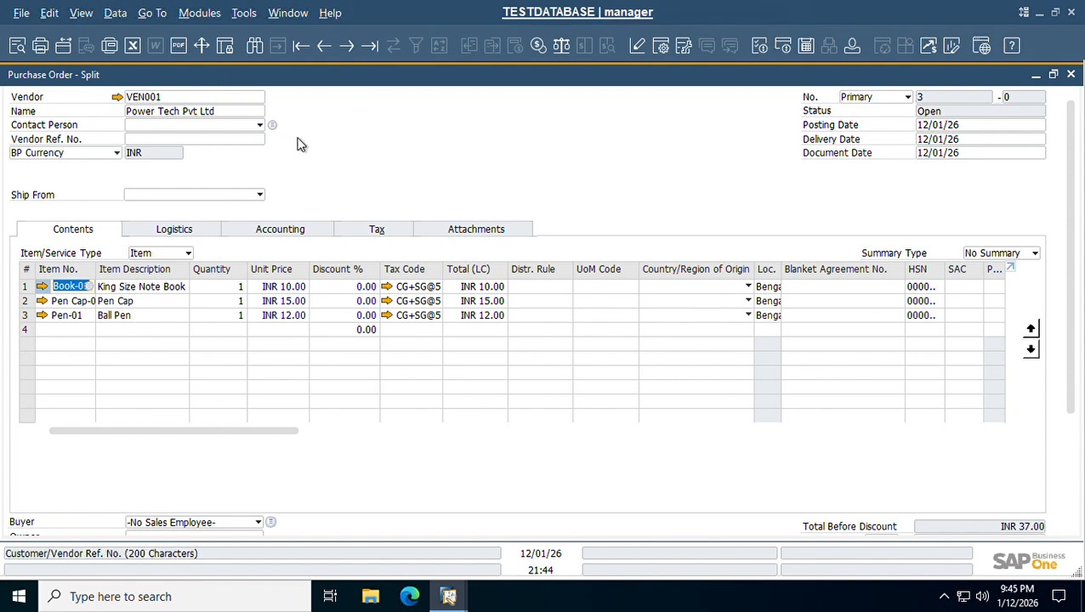
# Change the purchase order's vendor to Soft Tech Pvt Ltd and update the document rows according to the new vendor's data
pyautogui.click(178, 101)
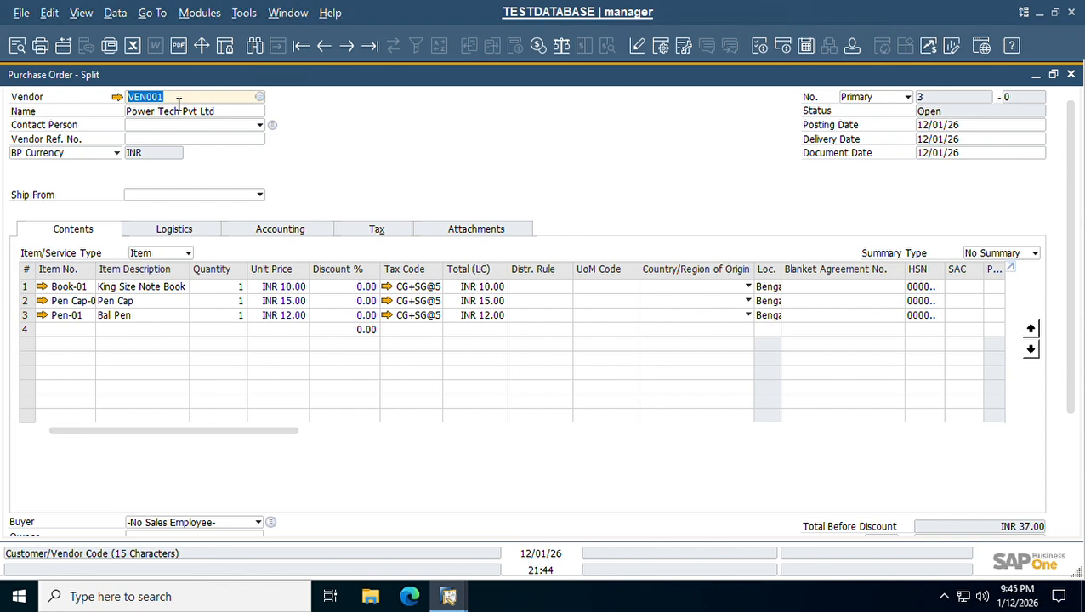
pyautogui.press('BackSpace')
pyautogui.press('Tab')
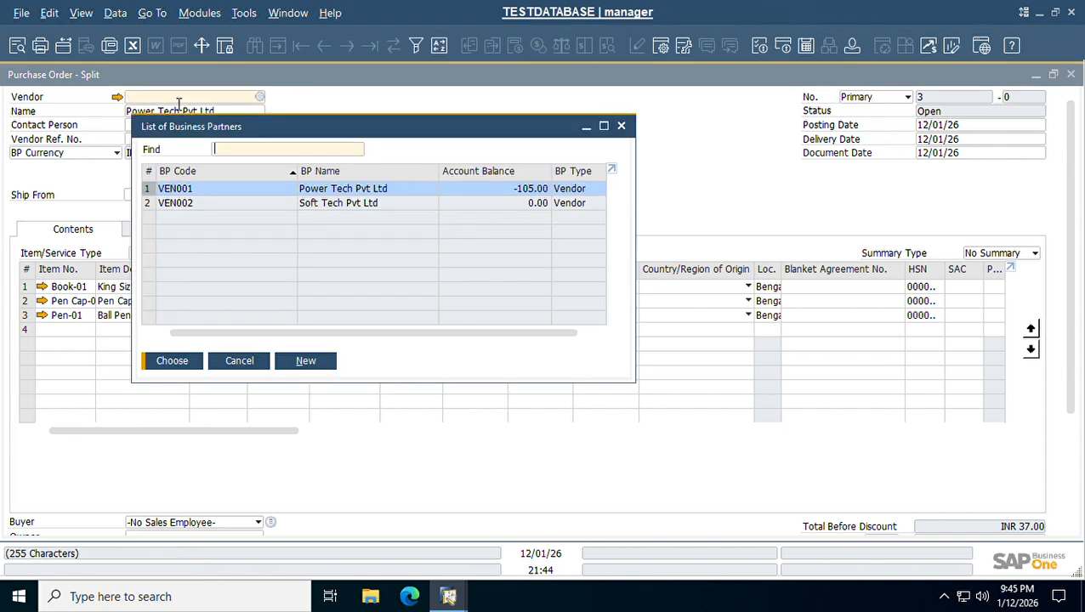
pyautogui.click(329, 206)
pyautogui.doubleClick(327, 204)
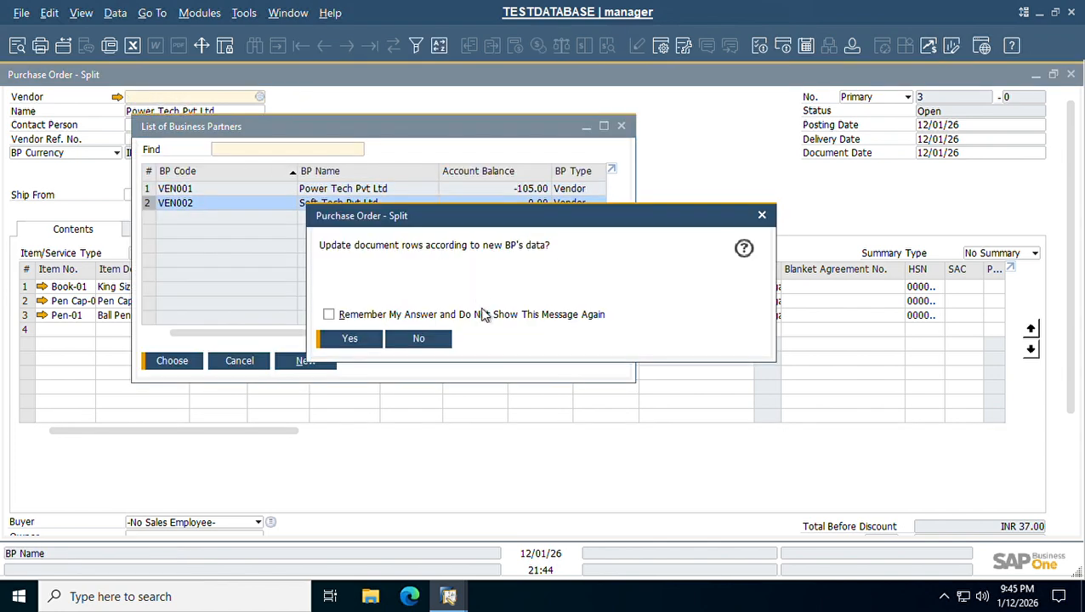
pyautogui.click(349, 339)
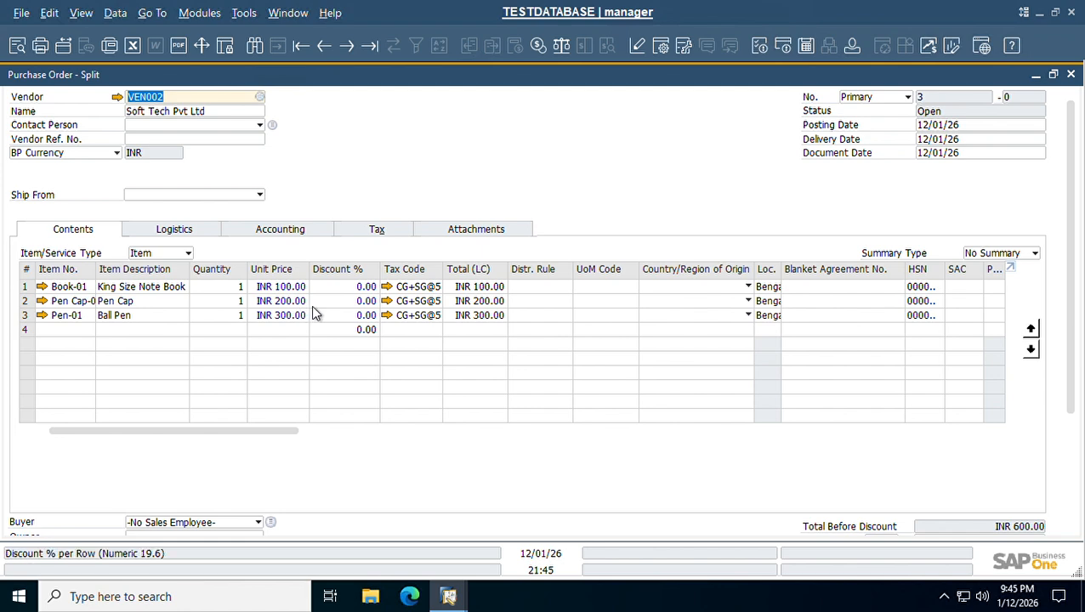
pyautogui.moveTo(274, 433); pyautogui.dragTo(175, 431)
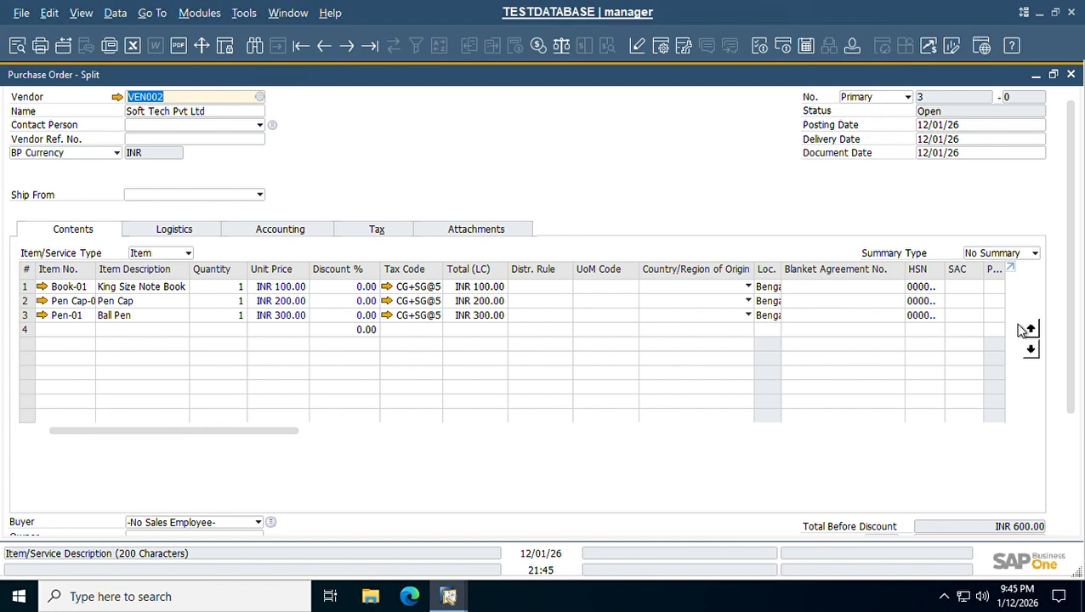
pyautogui.moveTo(1073, 235); pyautogui.dragTo(1065, 156)
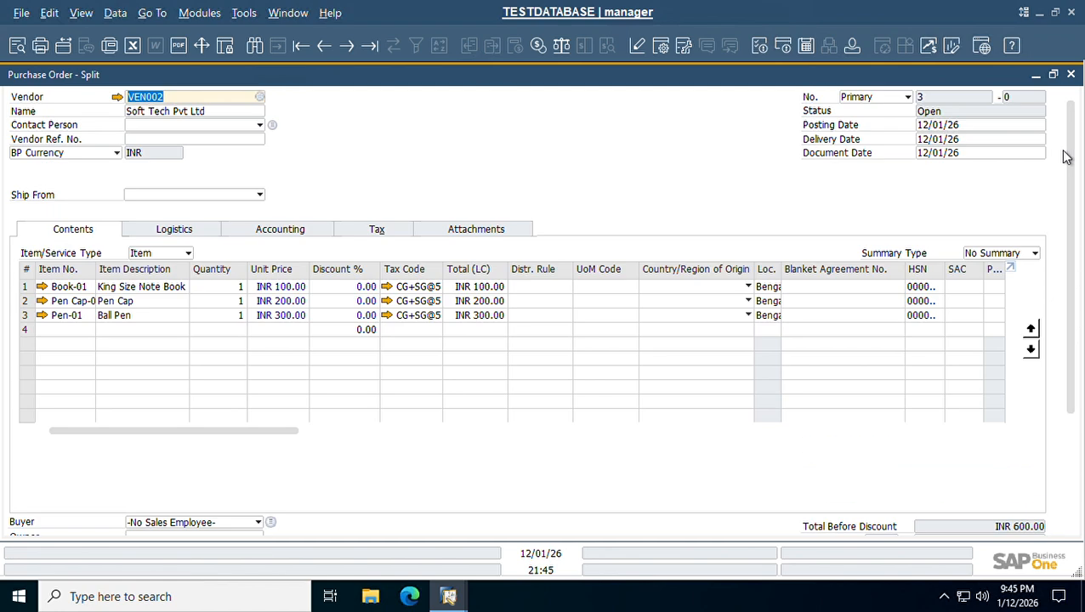
# Open the inventory price lists setup and set Price List 10's default base price list to Last Purchase Price
pyautogui.click(201, 14)
pyautogui.moveTo(306, 174)
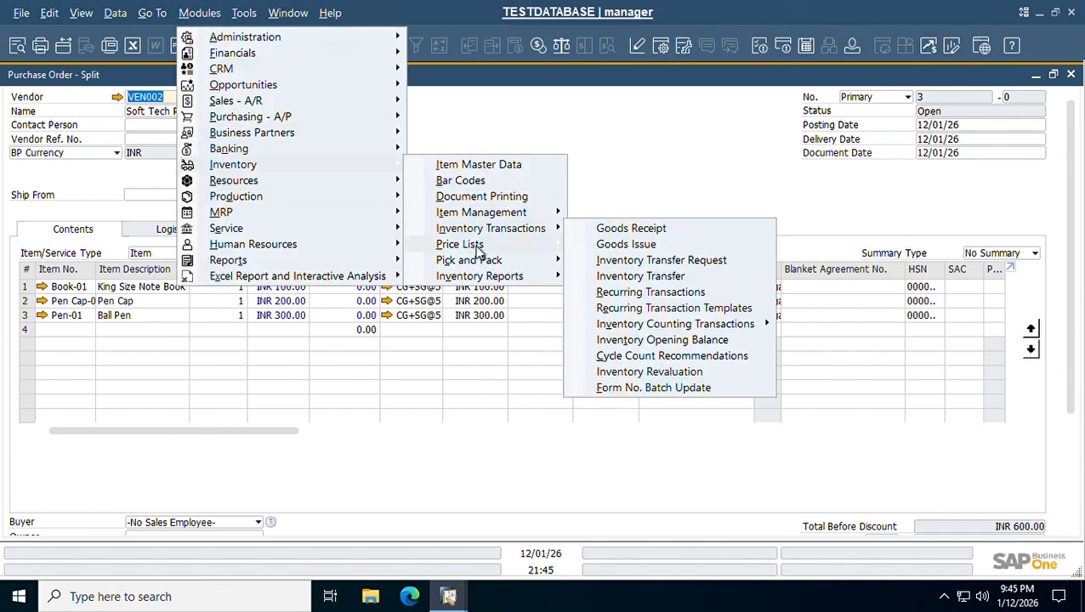
pyautogui.moveTo(474, 245)
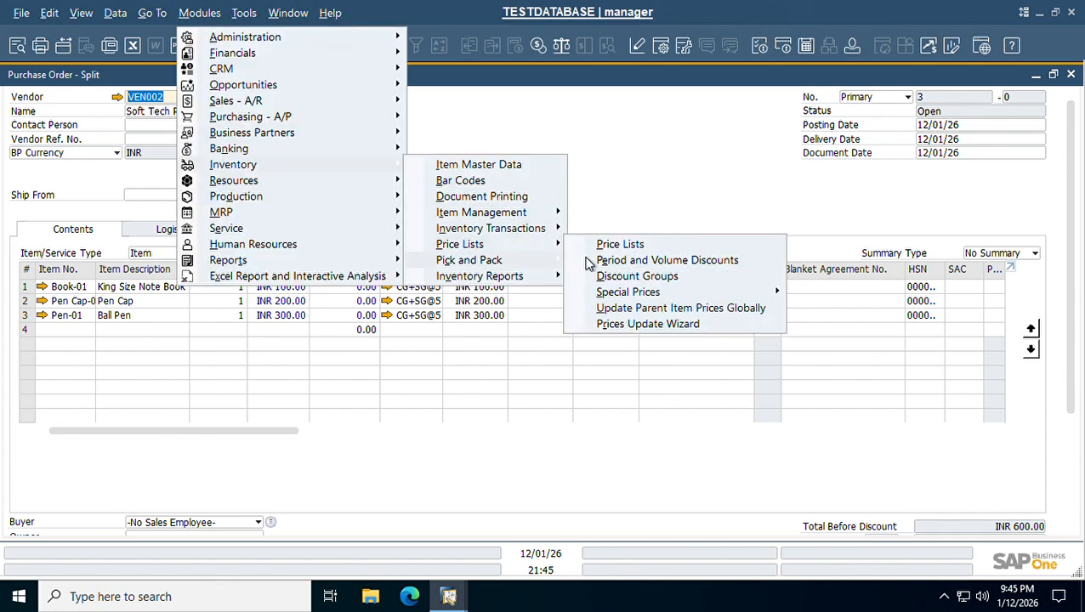
pyautogui.click(630, 246)
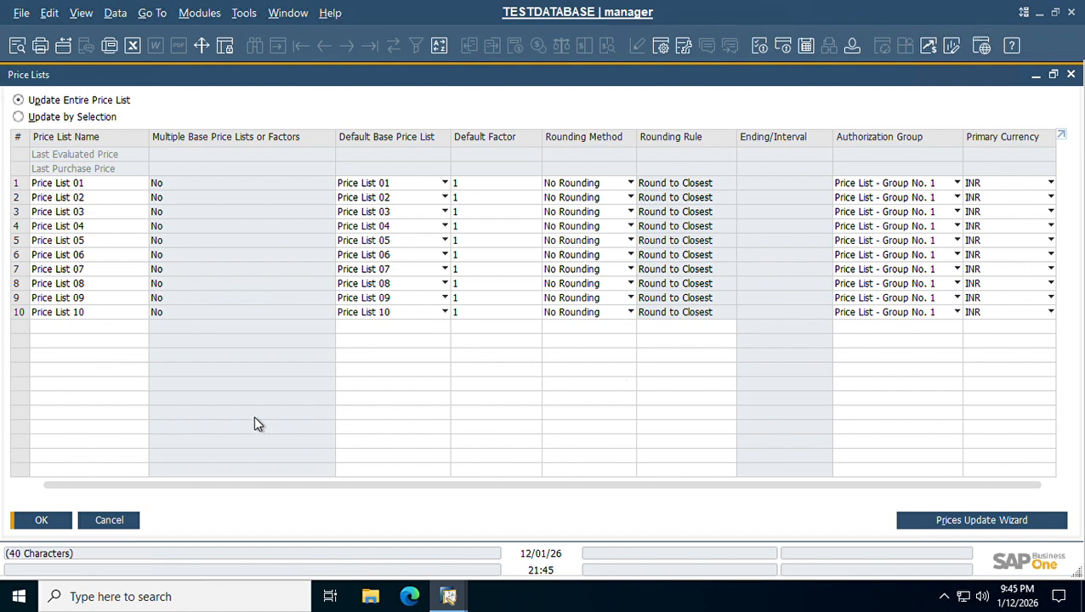
pyautogui.click(393, 318)
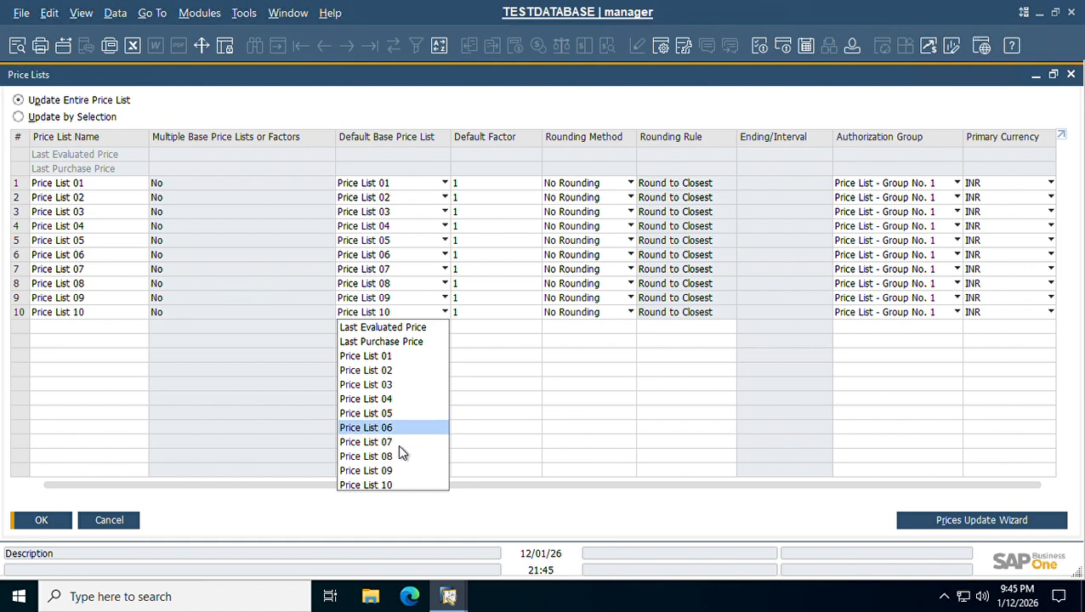
pyautogui.click(398, 342)
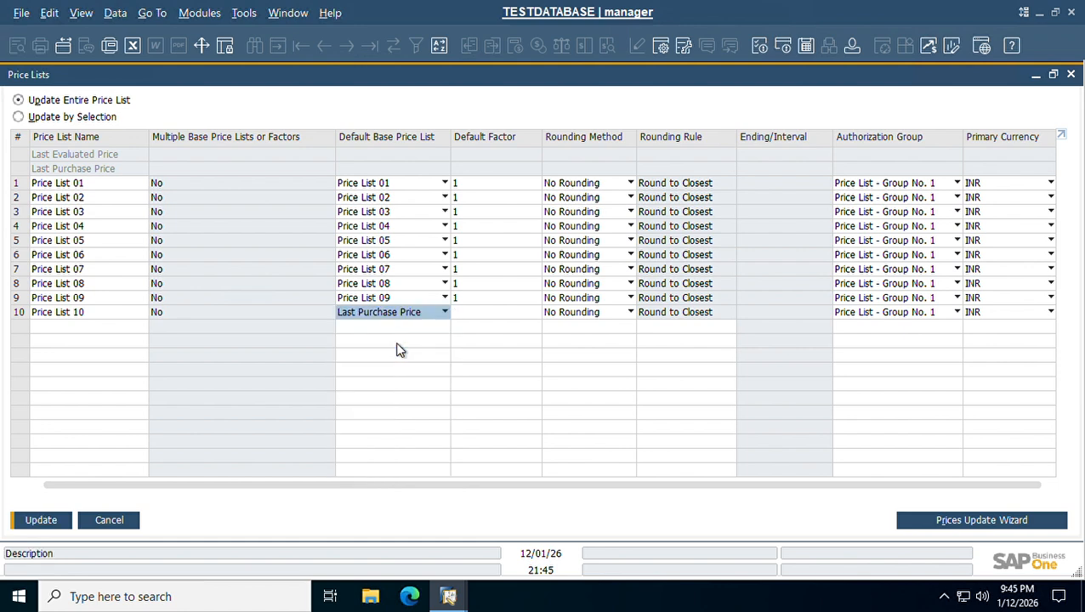
# Set Price List 10's default factor to 1 and save, accepting the price update for all
pyautogui.click(491, 316)
pyautogui.write('1')
pyautogui.press('Tab')
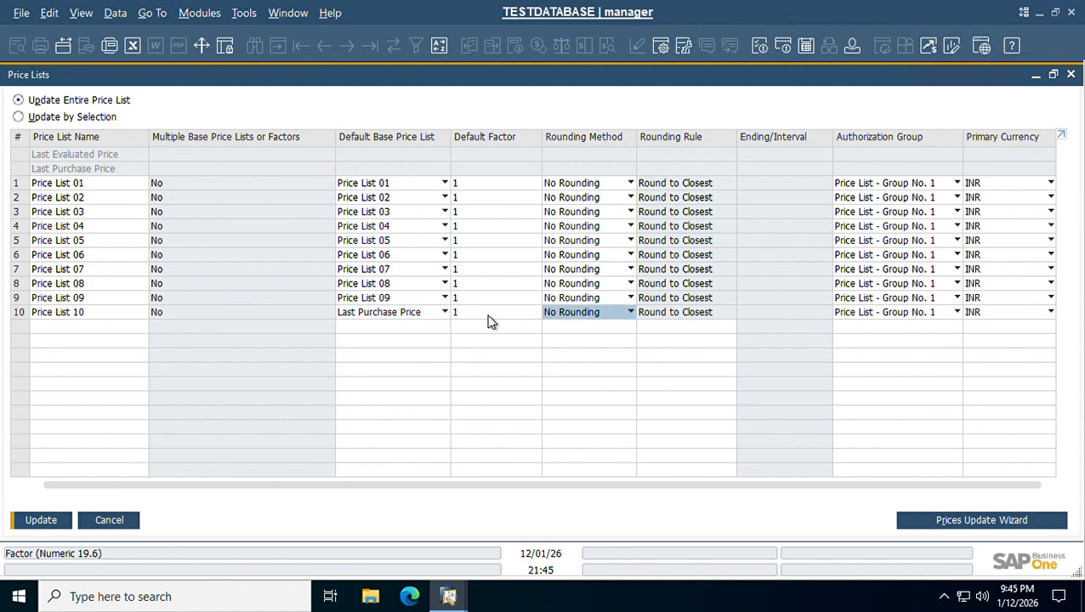
pyautogui.click(57, 529)
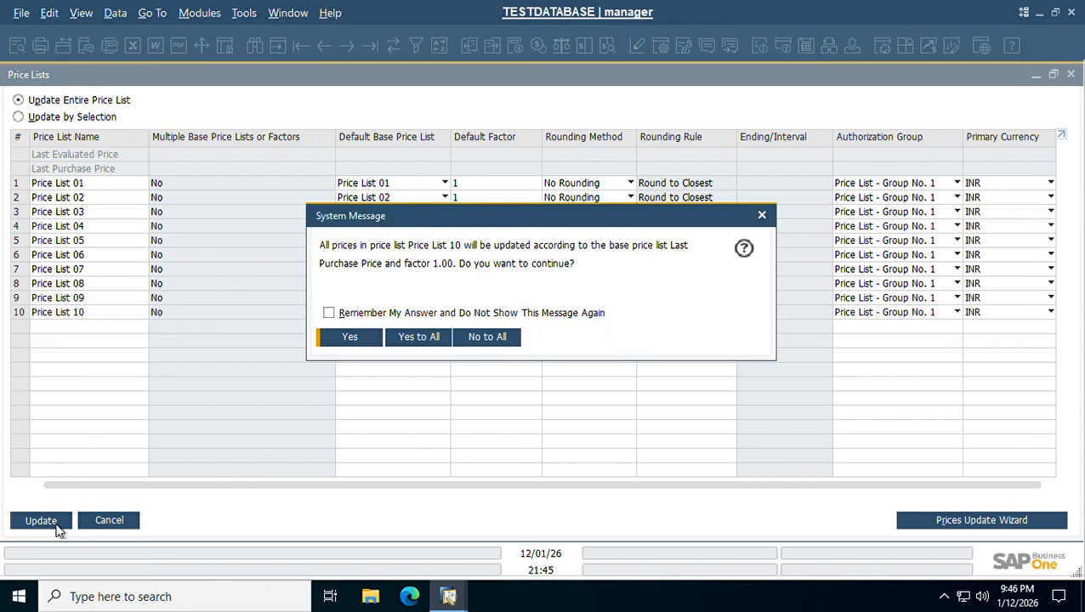
pyautogui.click(417, 337)
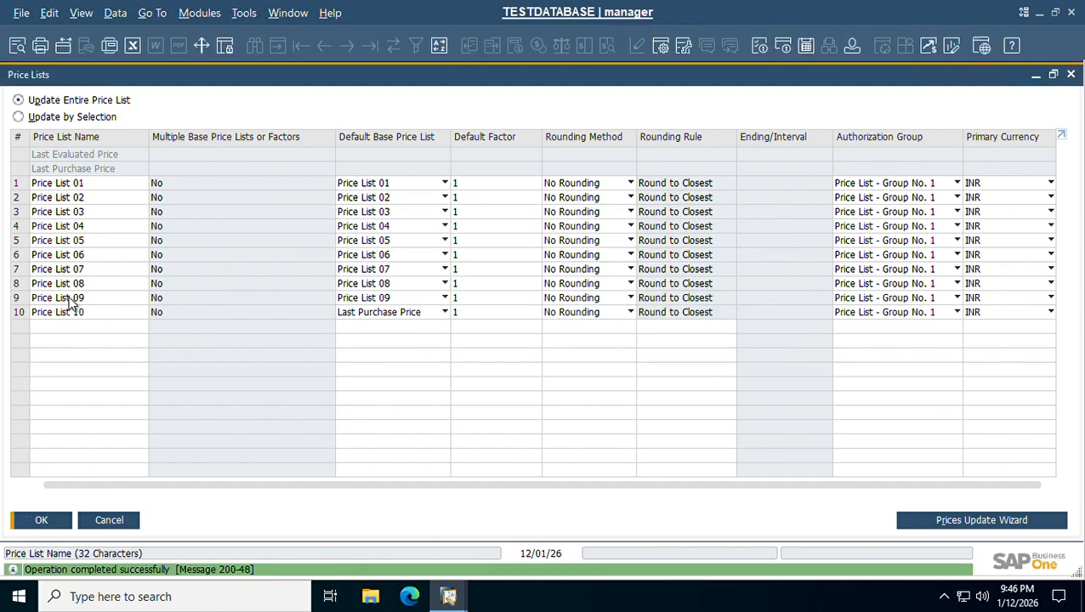
# Open the item details of Price List 10, check the Price column for each item, and close it without changes
pyautogui.doubleClick(20, 315)
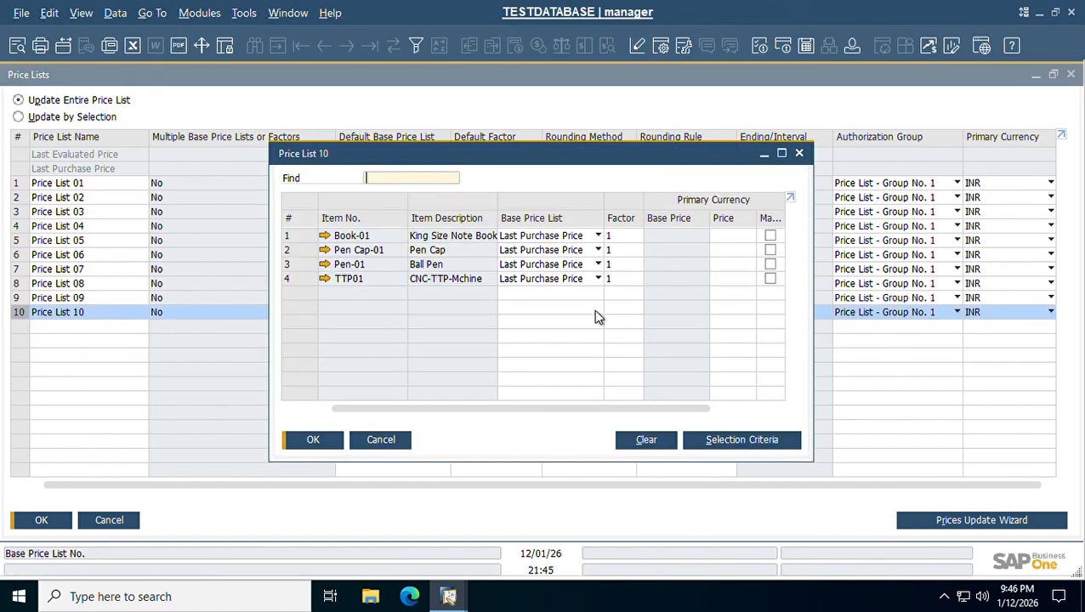
pyautogui.moveTo(506, 407); pyautogui.dragTo(698, 380)
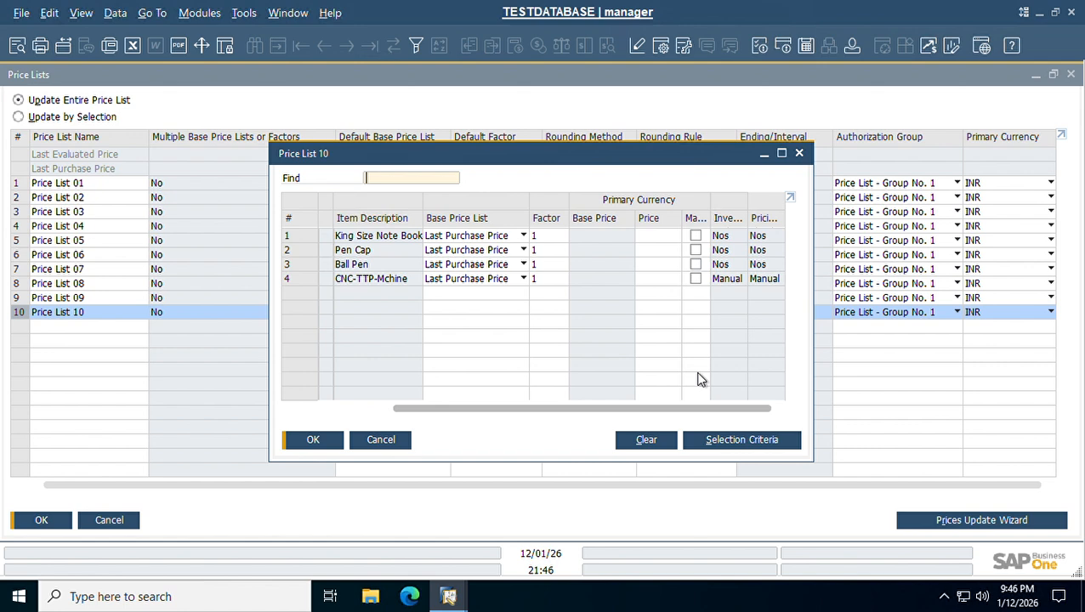
pyautogui.click(659, 237)
pyautogui.press('Down')
pyautogui.press('Down')
pyautogui.press('Down')
pyautogui.click(380, 443)
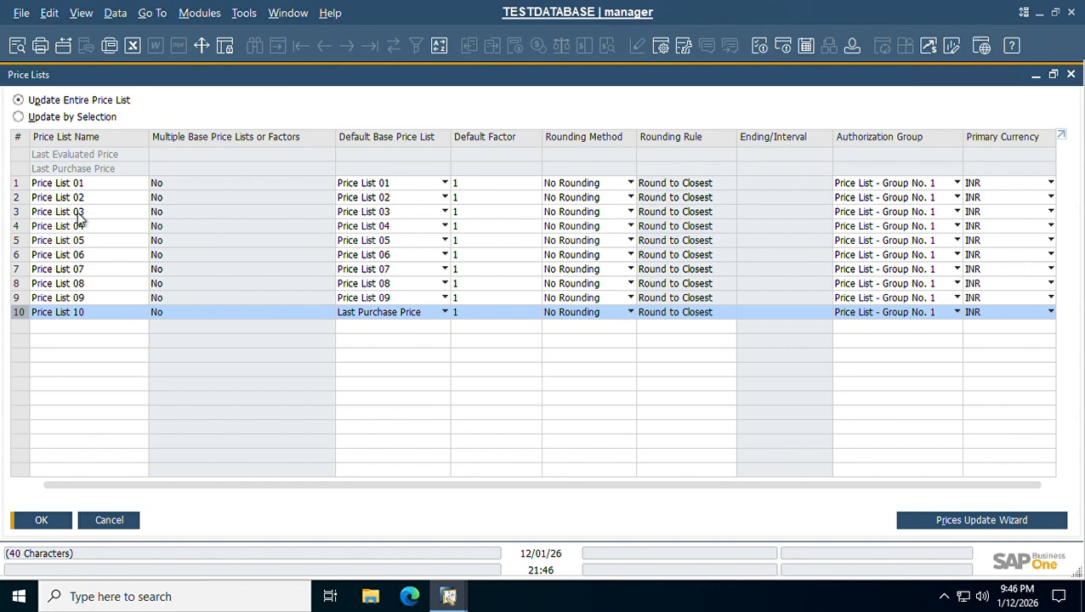
# Examine the item prices in Price List 01 in an enlarged view and close it
pyautogui.doubleClick(18, 188)
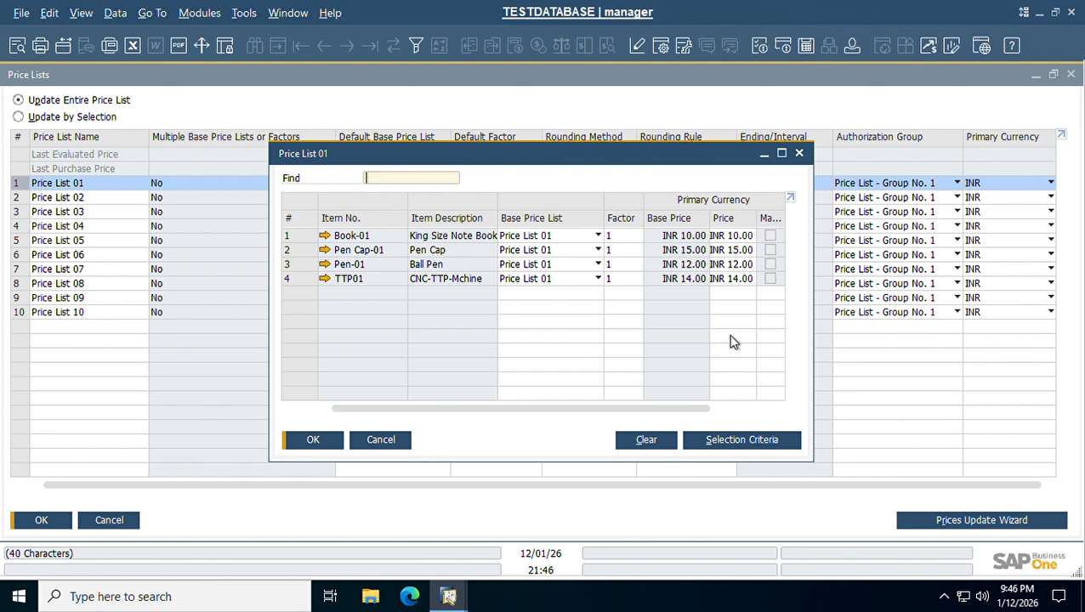
pyautogui.click(736, 281)
pyautogui.click(782, 154)
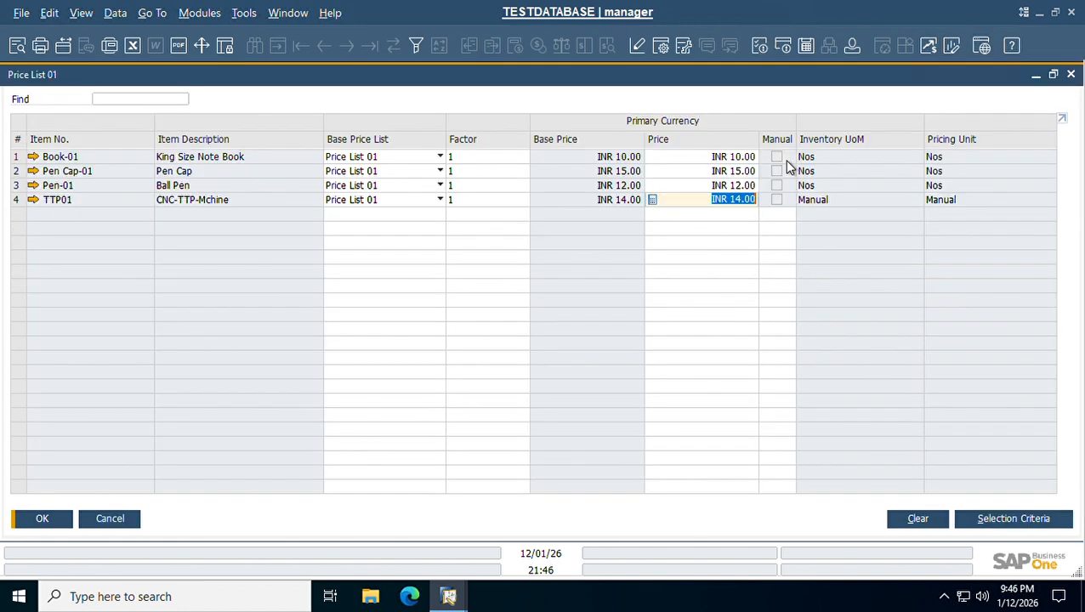
pyautogui.press('Escape')
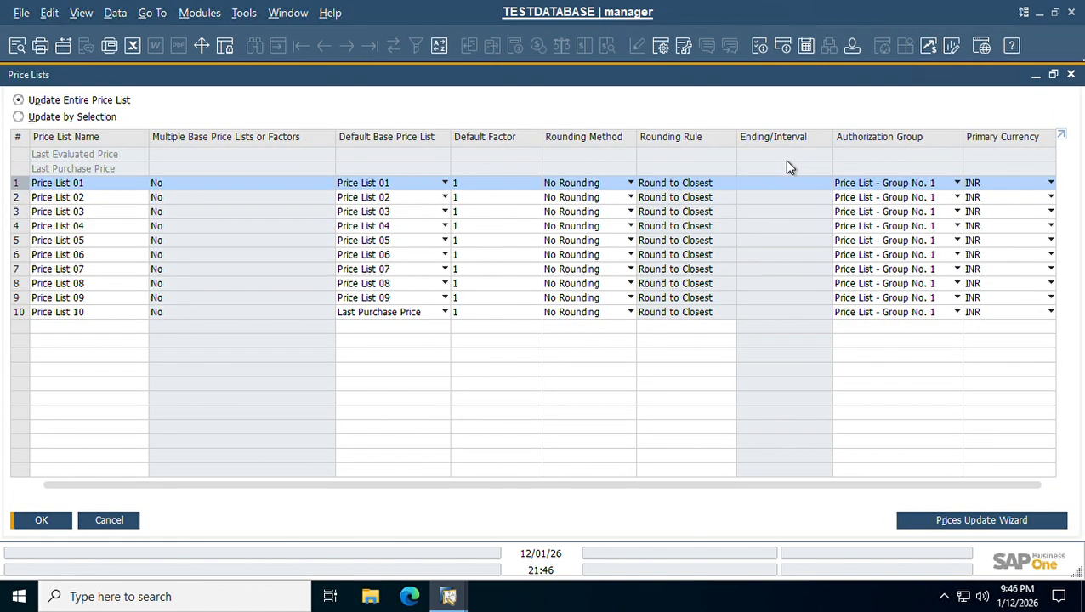
# Compare the price of Pen-01 in Price List 02 and Price List 03, closing each list after viewing
pyautogui.doubleClick(17, 201)
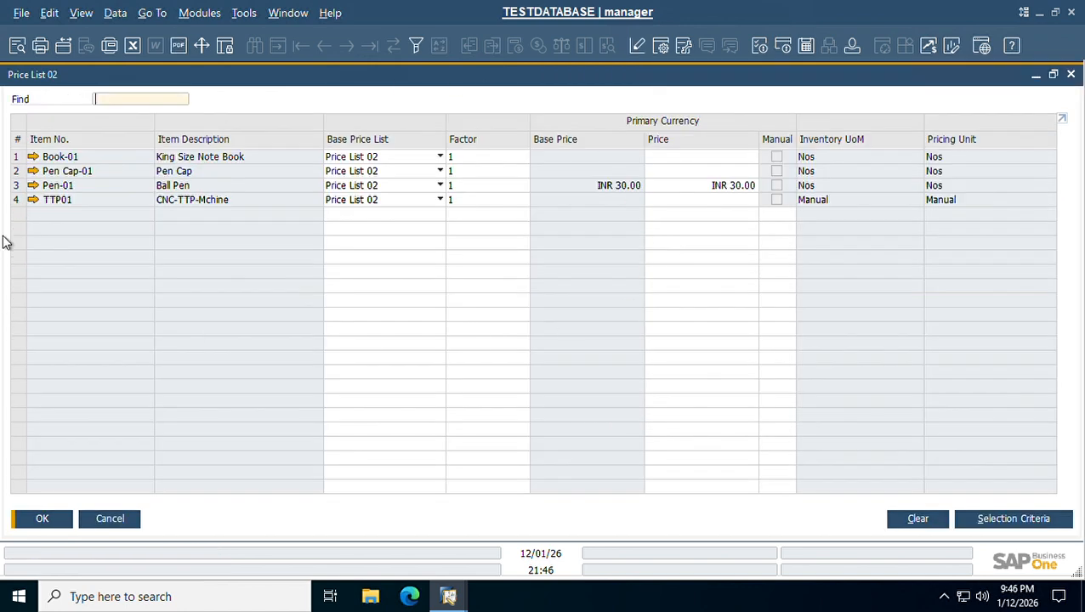
pyautogui.click(19, 186)
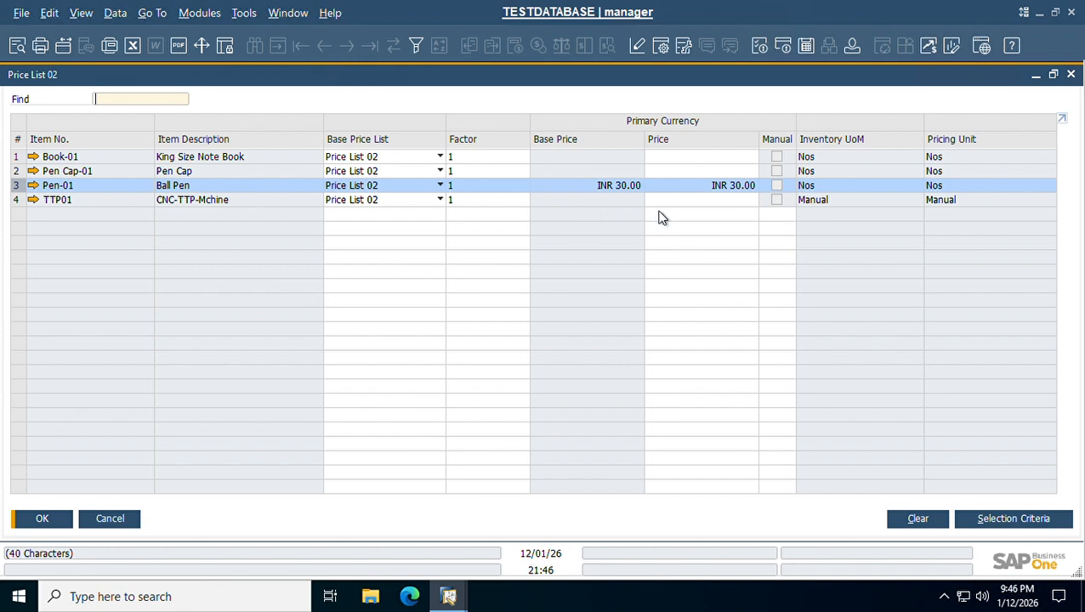
pyautogui.press('Escape')
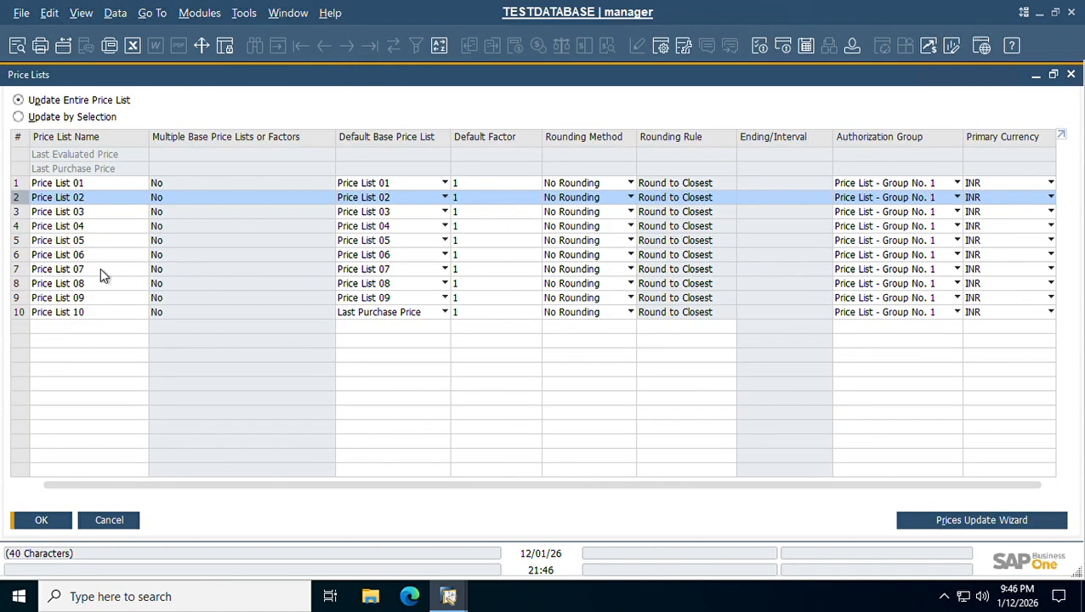
pyautogui.doubleClick(18, 215)
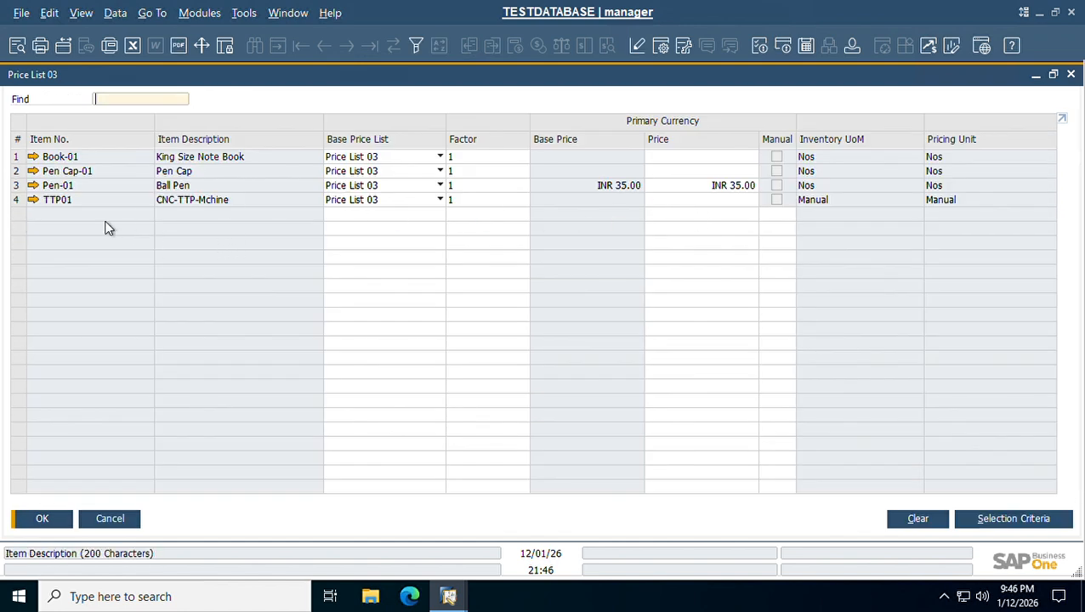
pyautogui.click(11, 185)
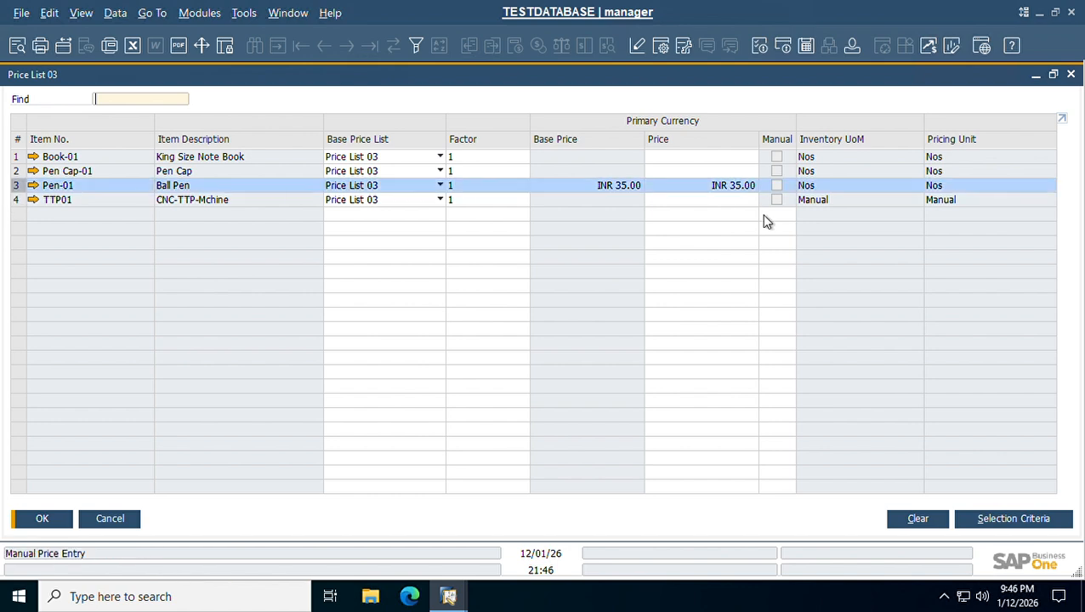
pyautogui.press('Escape')
# Close the price lists overview and the Soft Tech purchase order, discarding the unsaved order
pyautogui.press('Escape')
pyautogui.press('Escape')
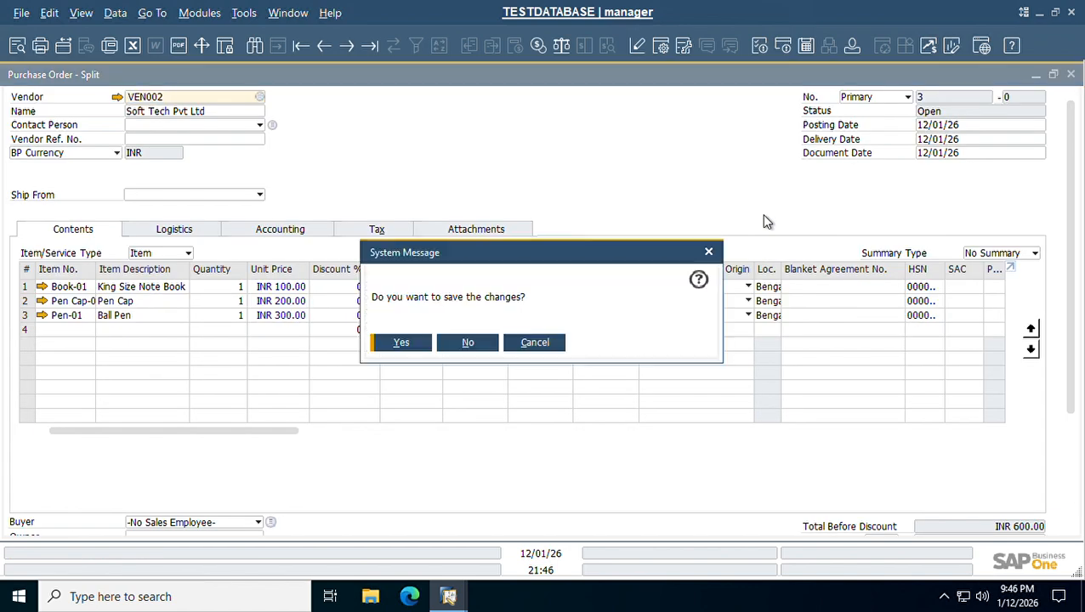
pyautogui.click(442, 350)
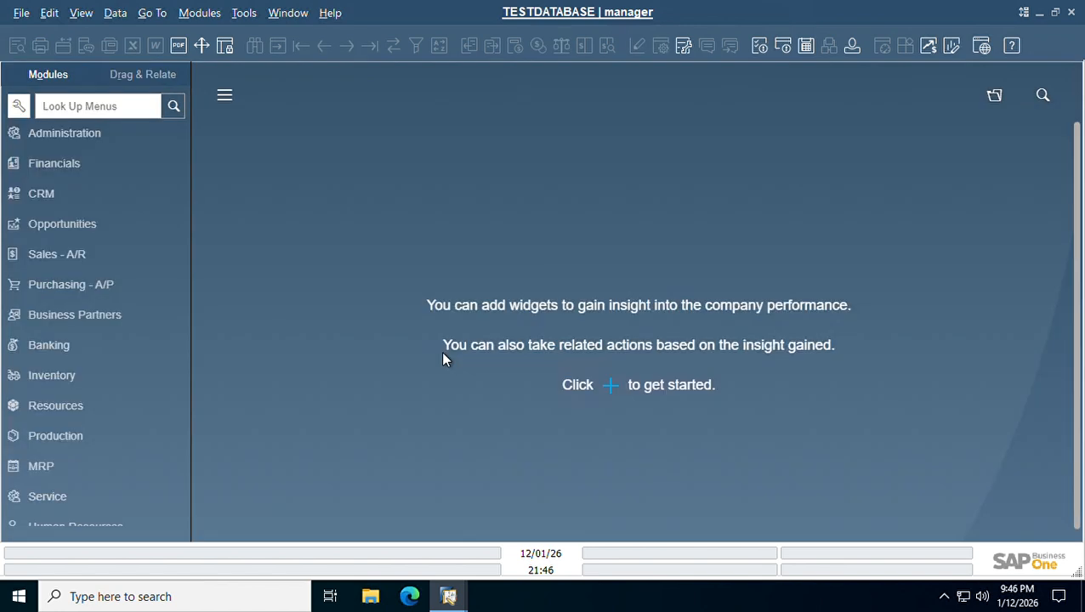